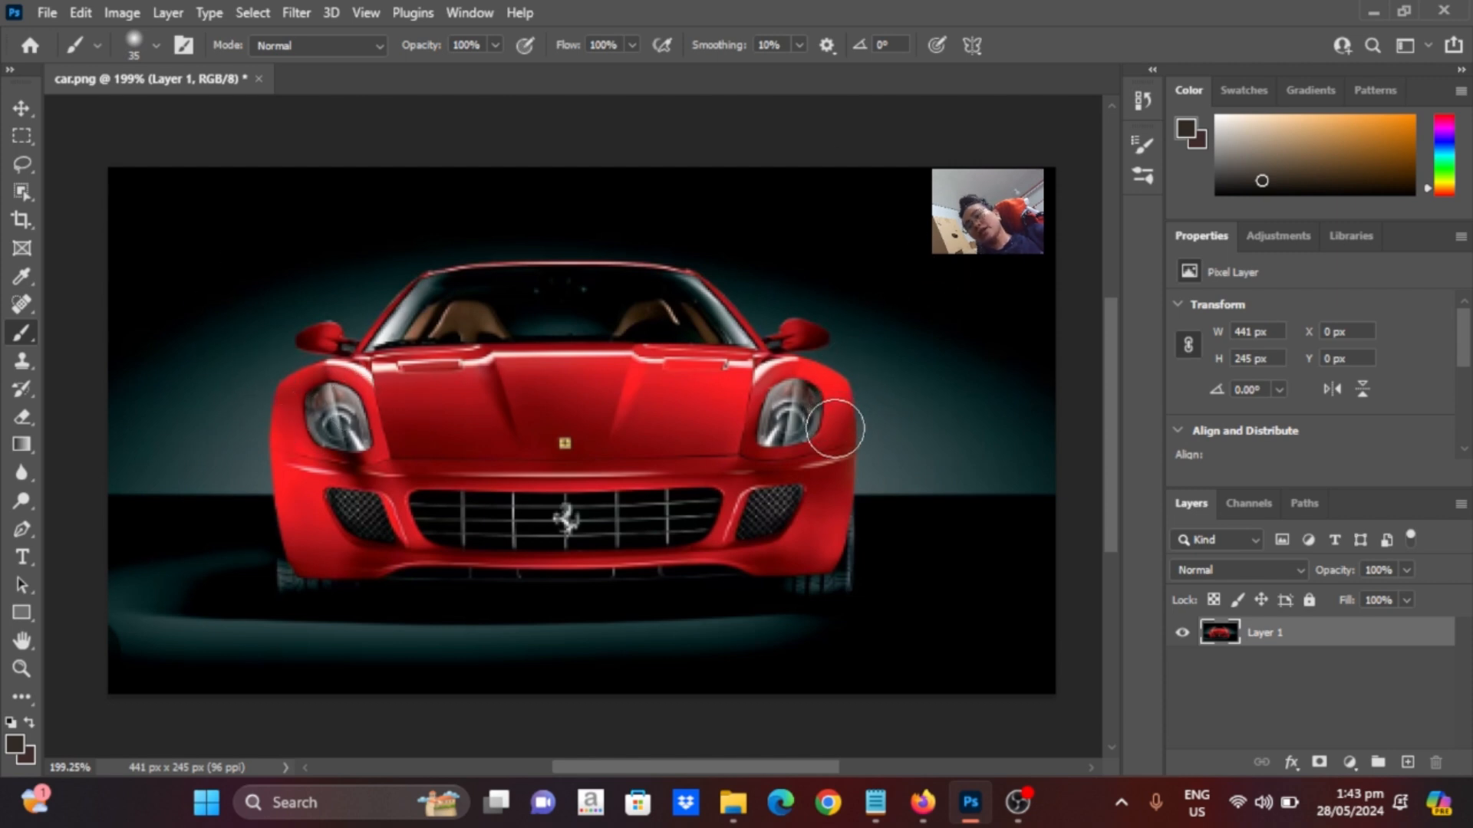
Add a new empty layer above the car image and look over the Brush tool's preset options
click(1406, 763)
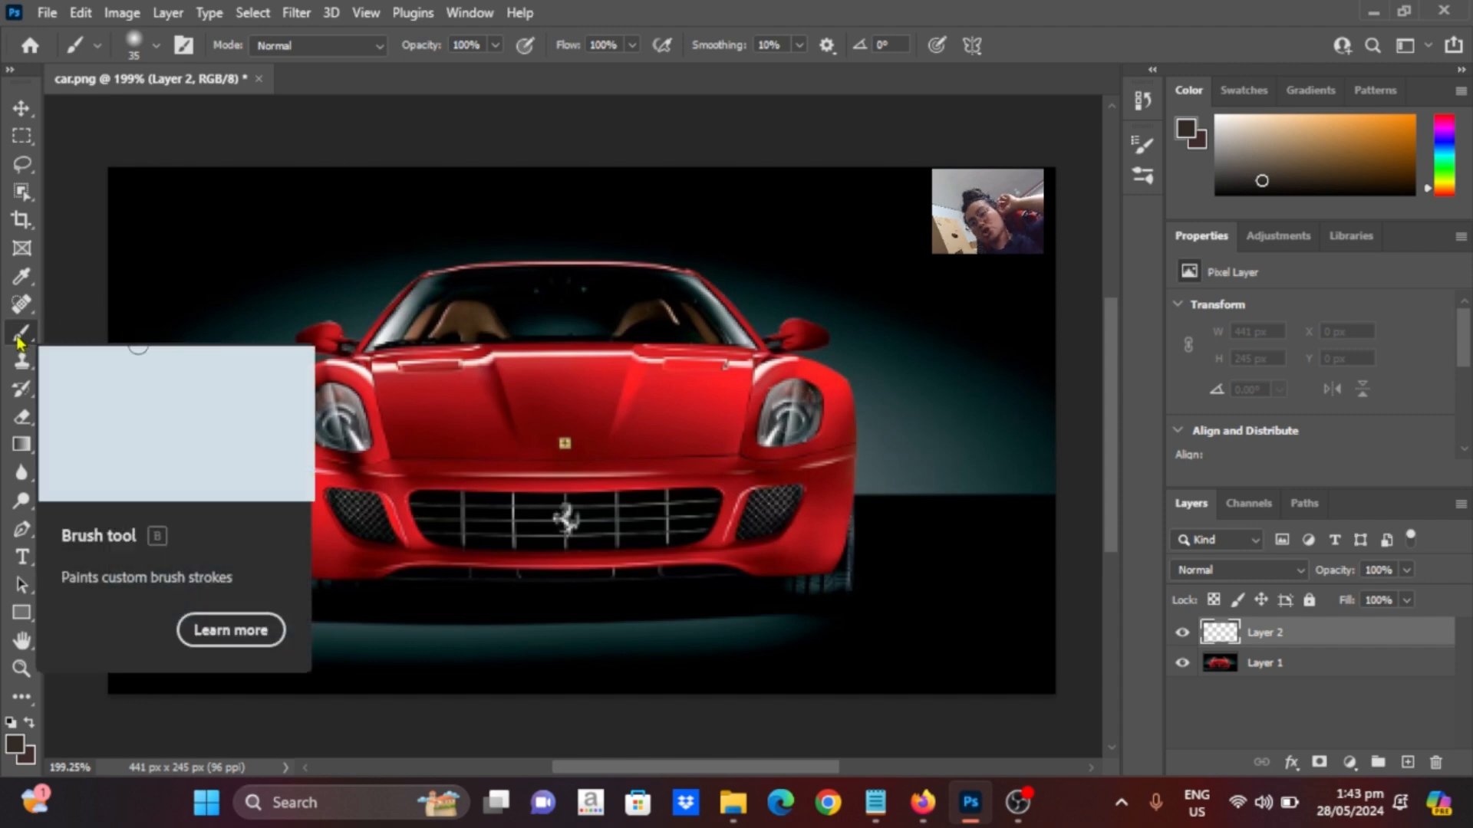
click(95, 46)
click(95, 46)
click(95, 46)
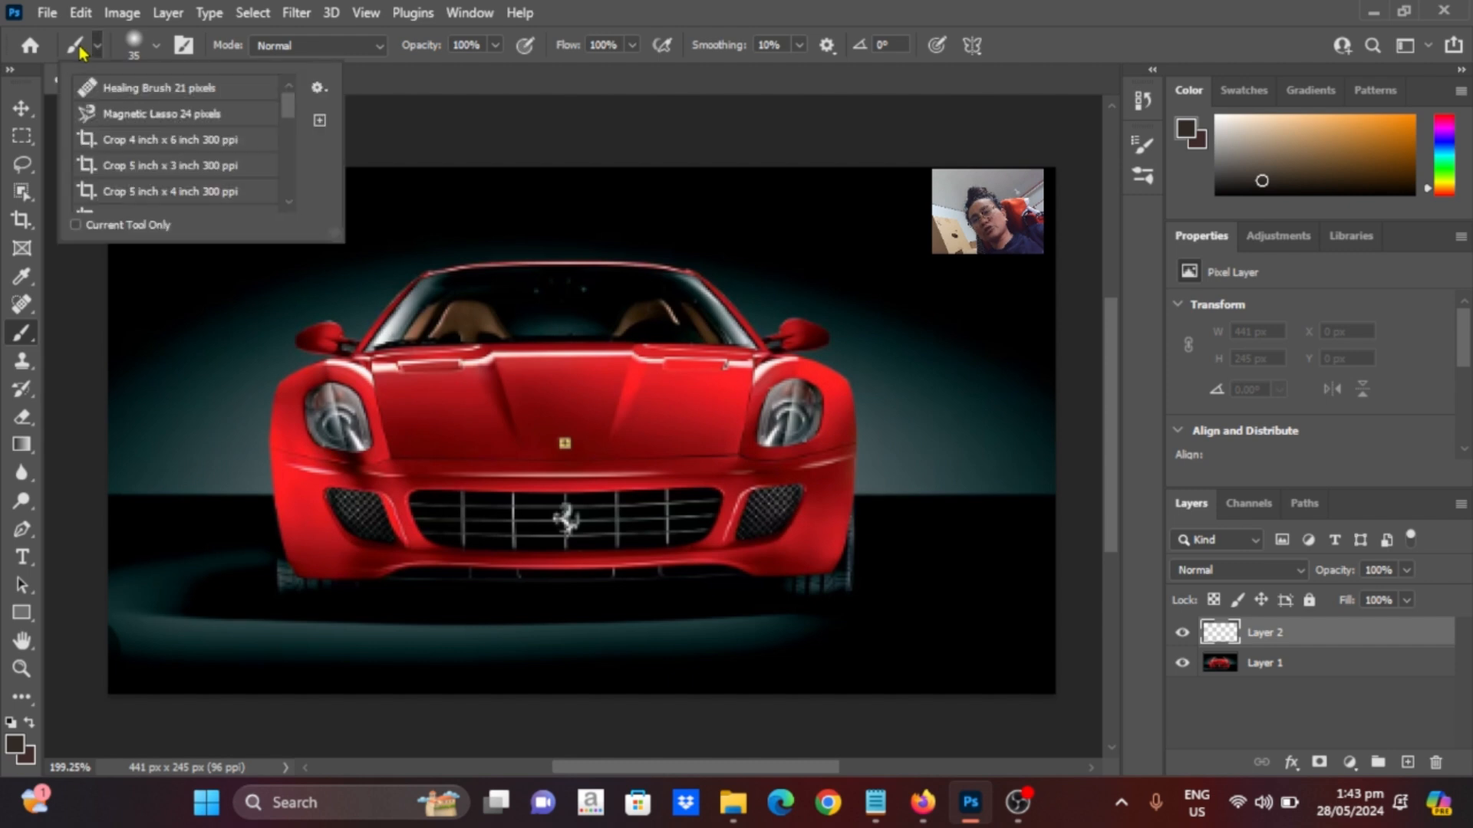
click(156, 46)
click(301, 44)
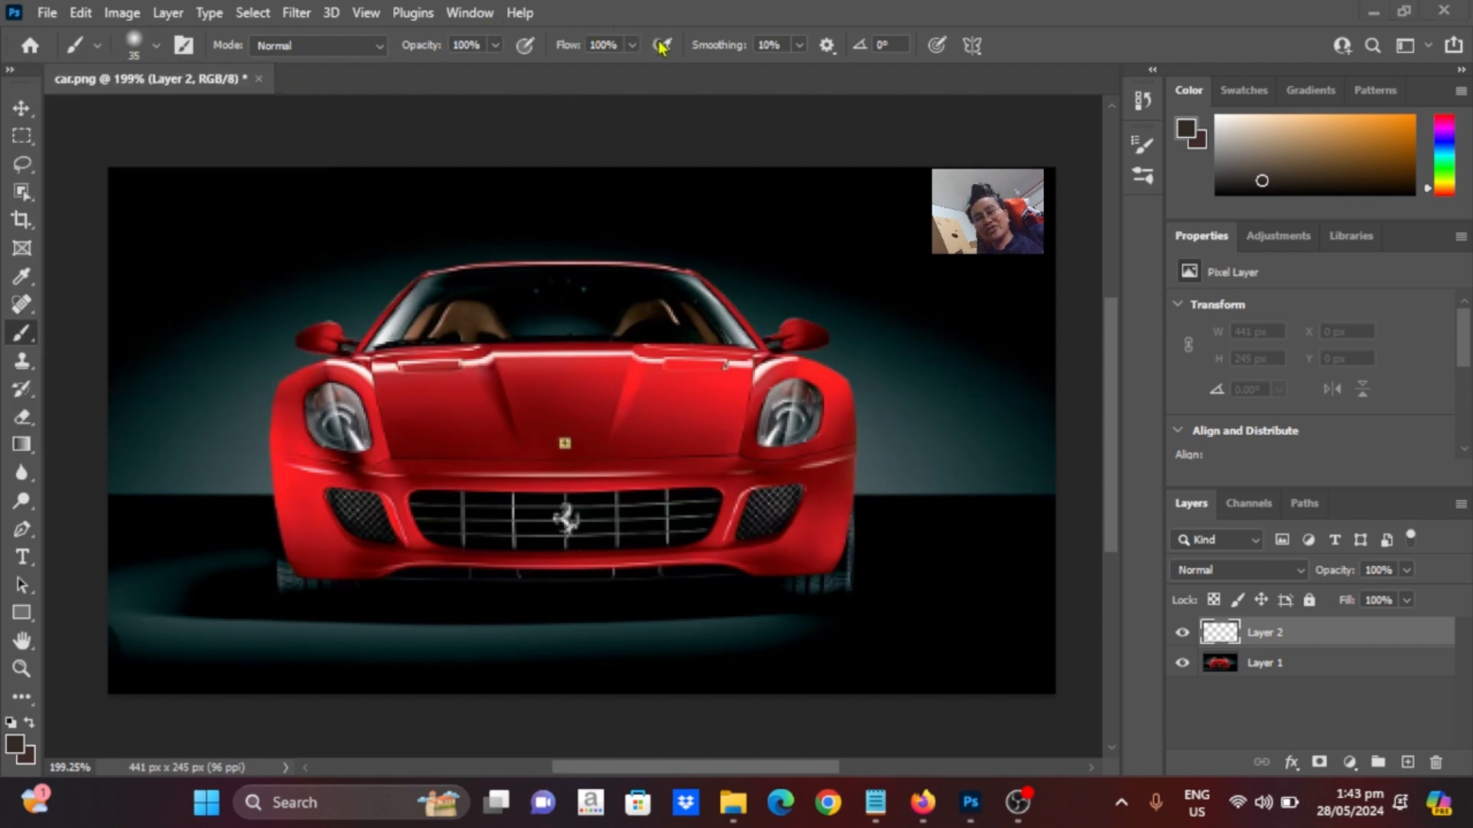
Set the foreground color to #ffc682 and brush it over the headlight on the right side of the car
click(15, 743)
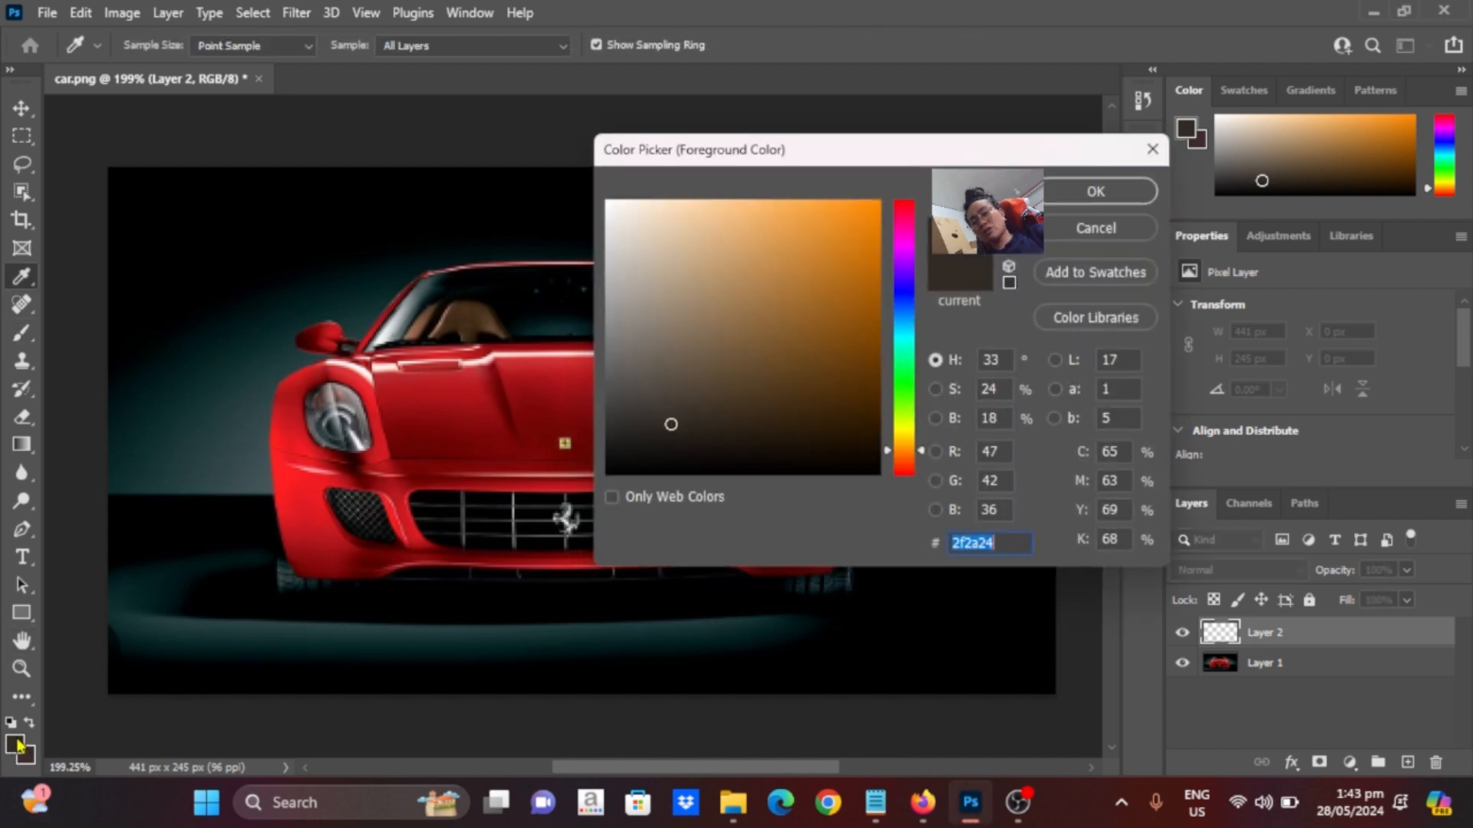
text(ffc682)
click(1102, 201)
key(b)
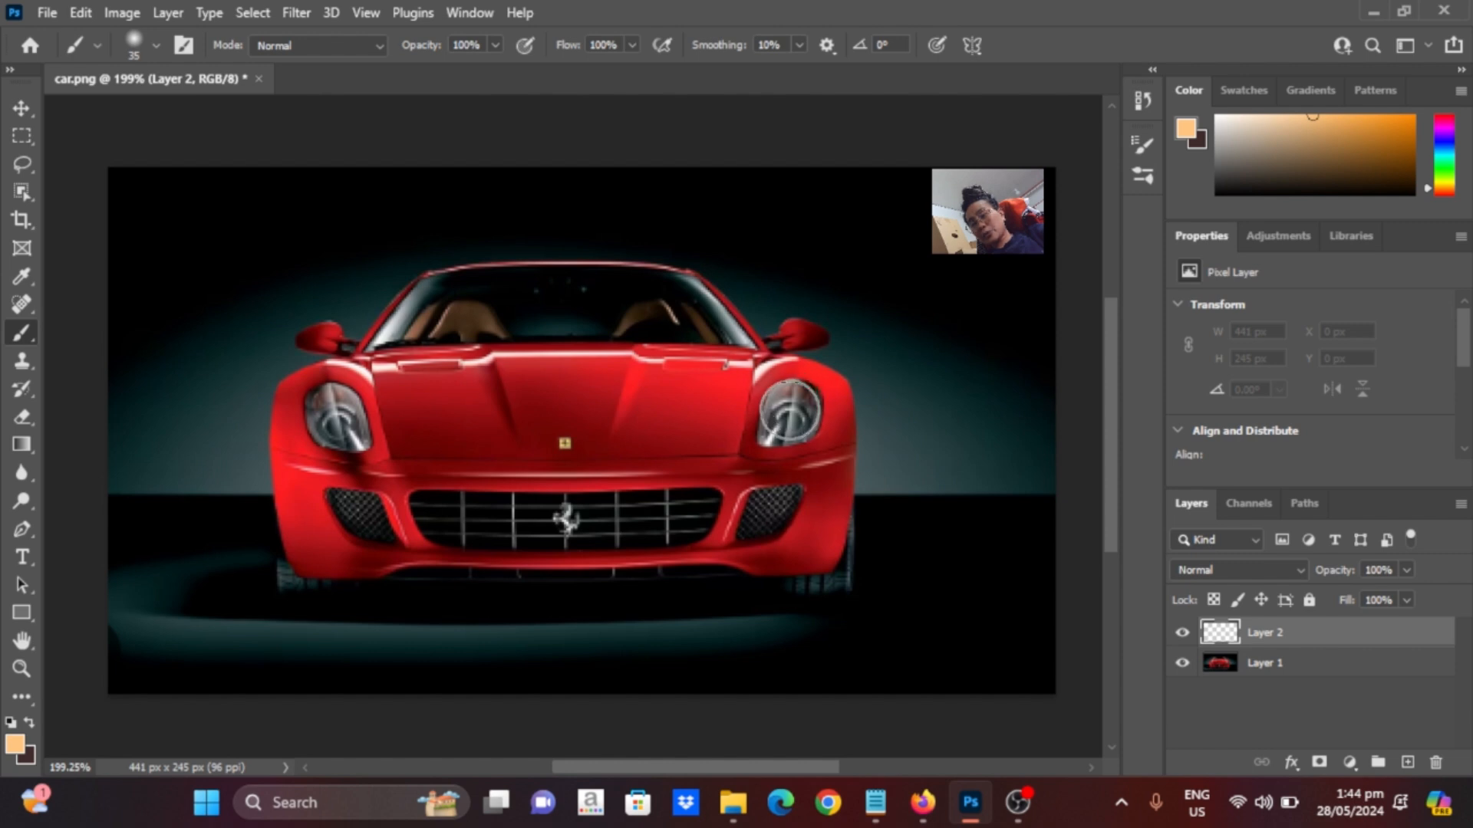
drag(799, 406, 781, 433)
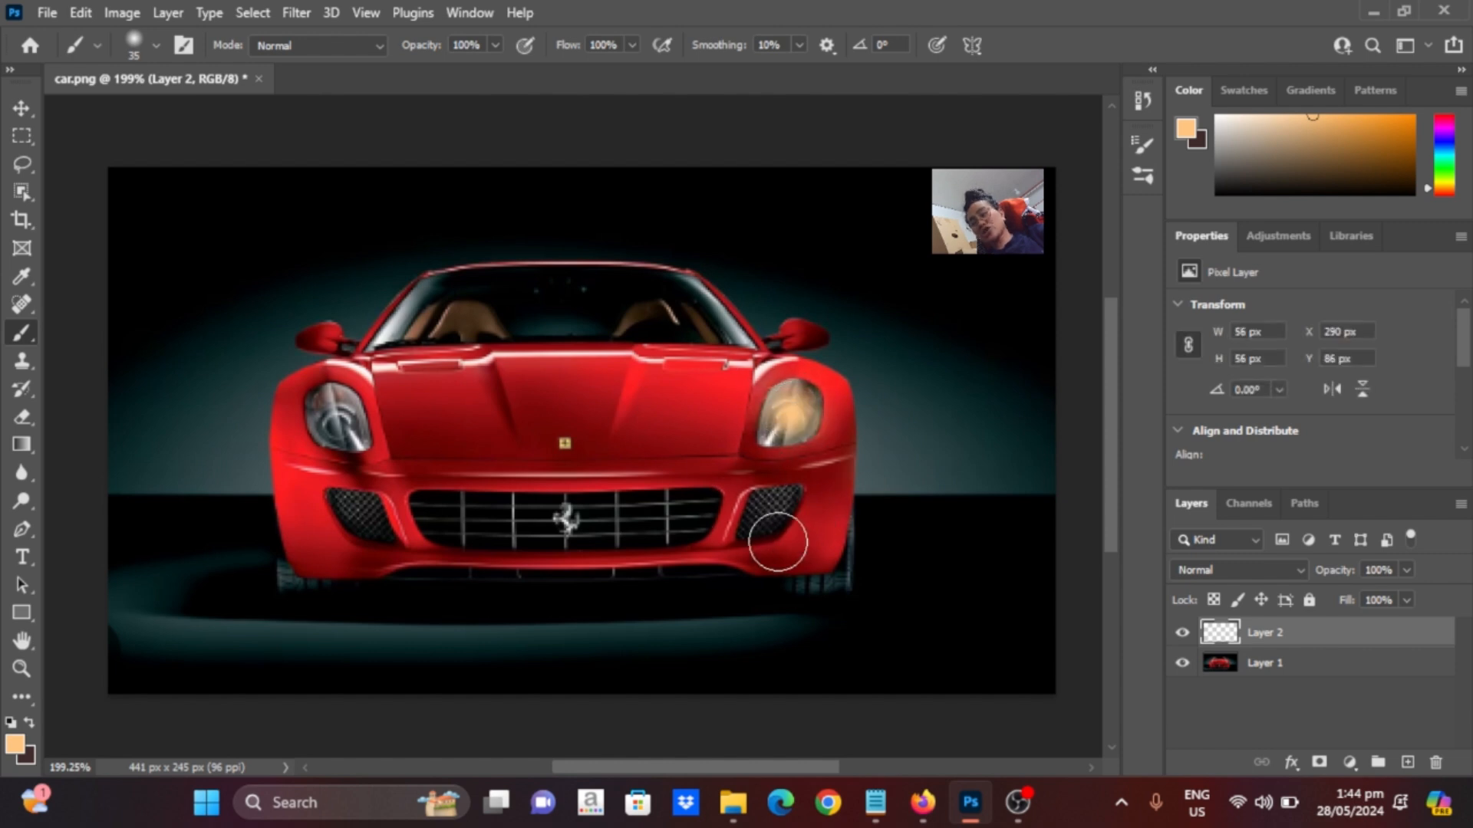
Set the painted layer's blend mode to Linear Dodge (Add) and turn off Transparency Shapes Layer in its blending options
click(1256, 576)
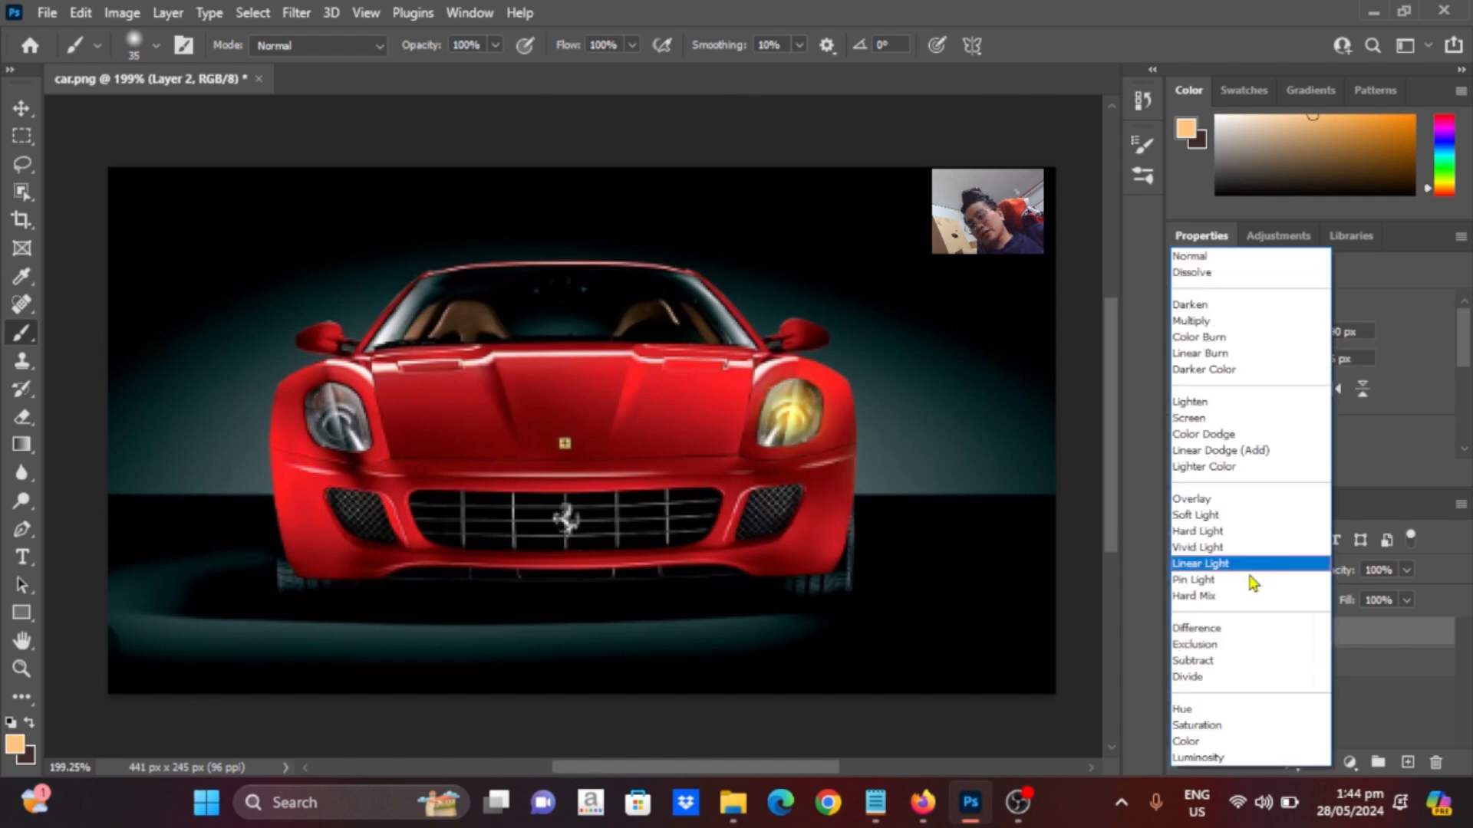
click(1223, 456)
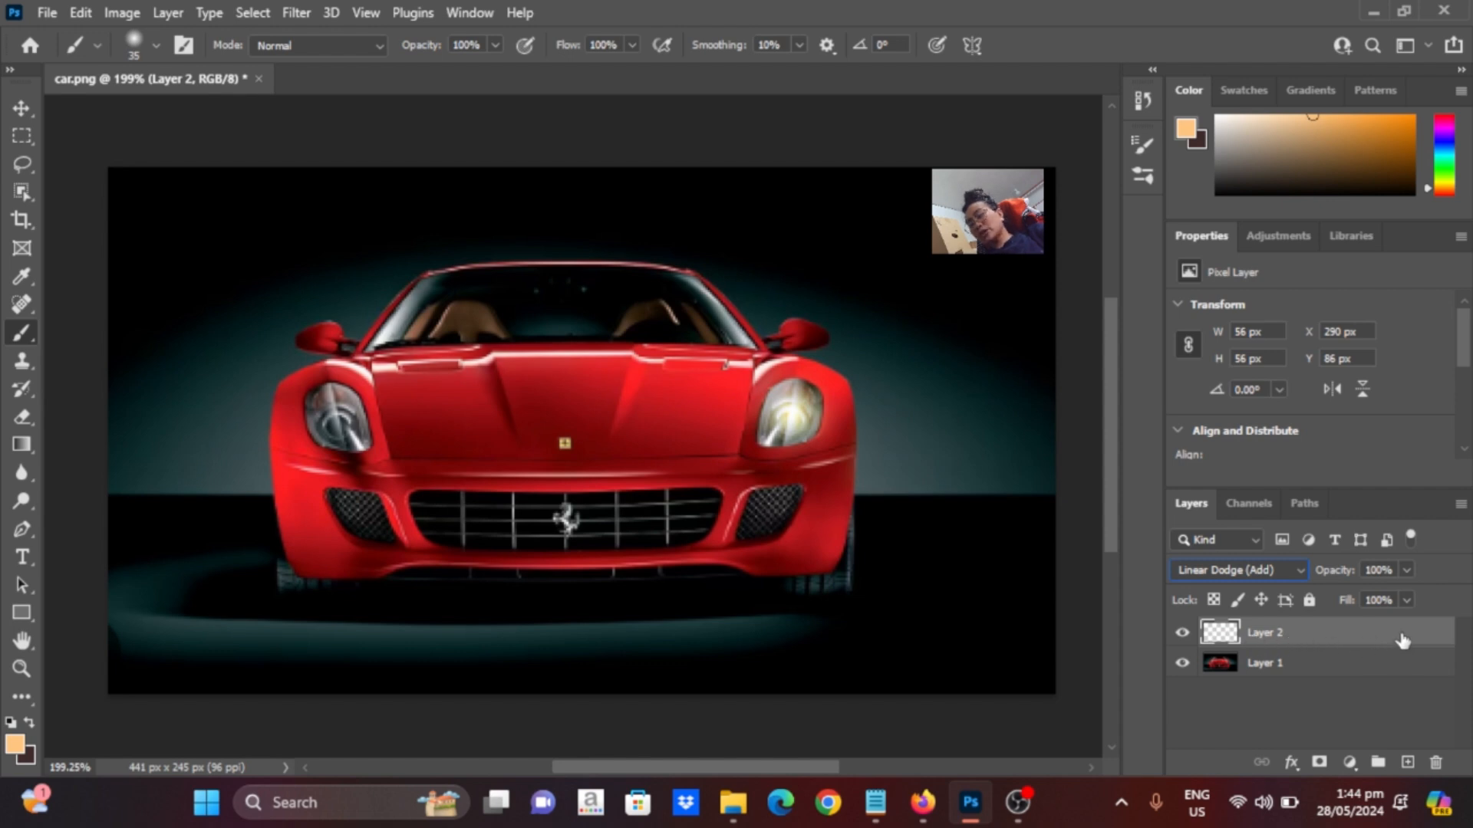
double_click(1402, 641)
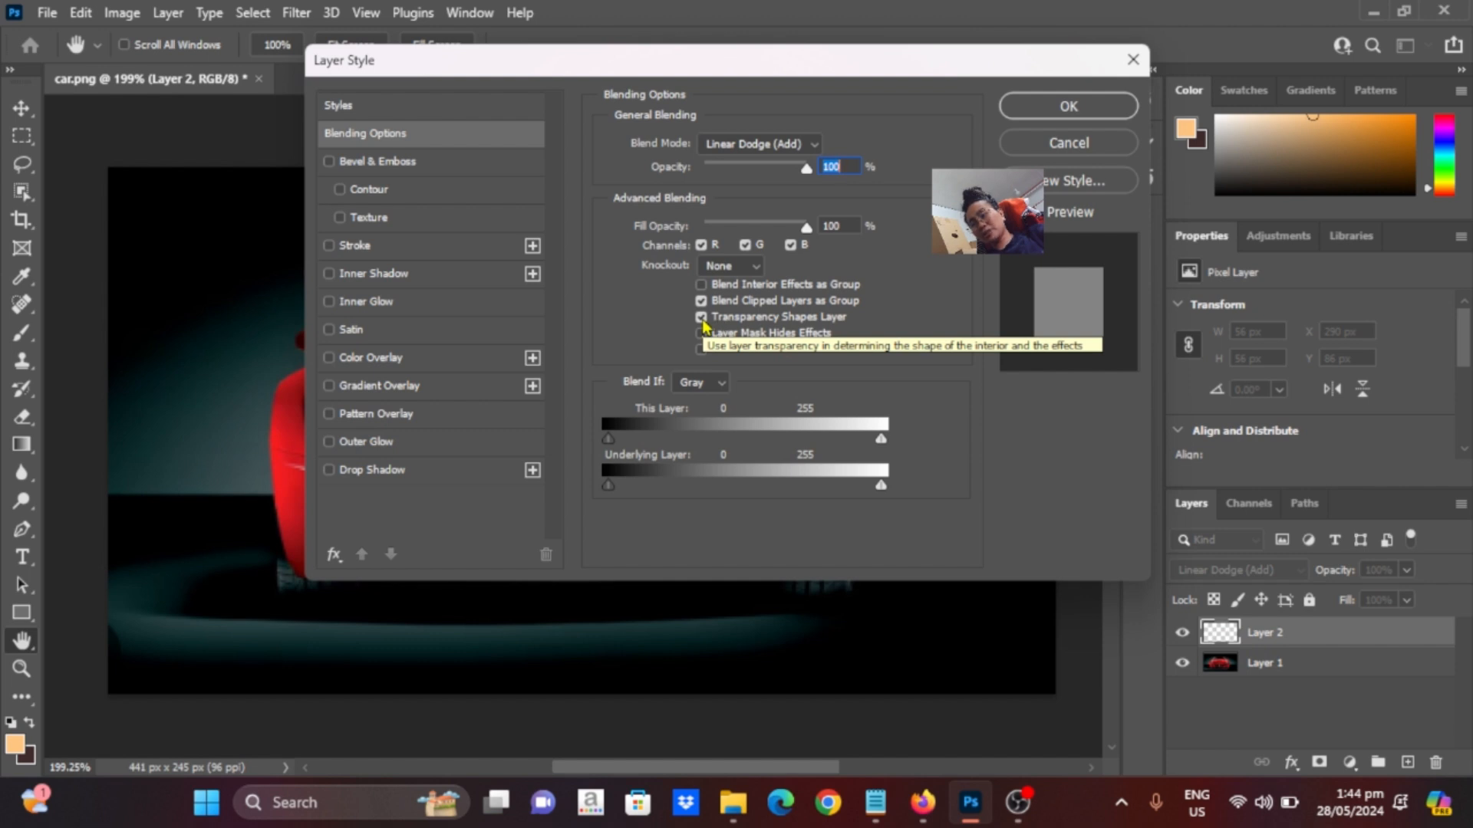
click(1068, 106)
Rename the painted headlight layer as 1ST LIGHT
double_click(1265, 634)
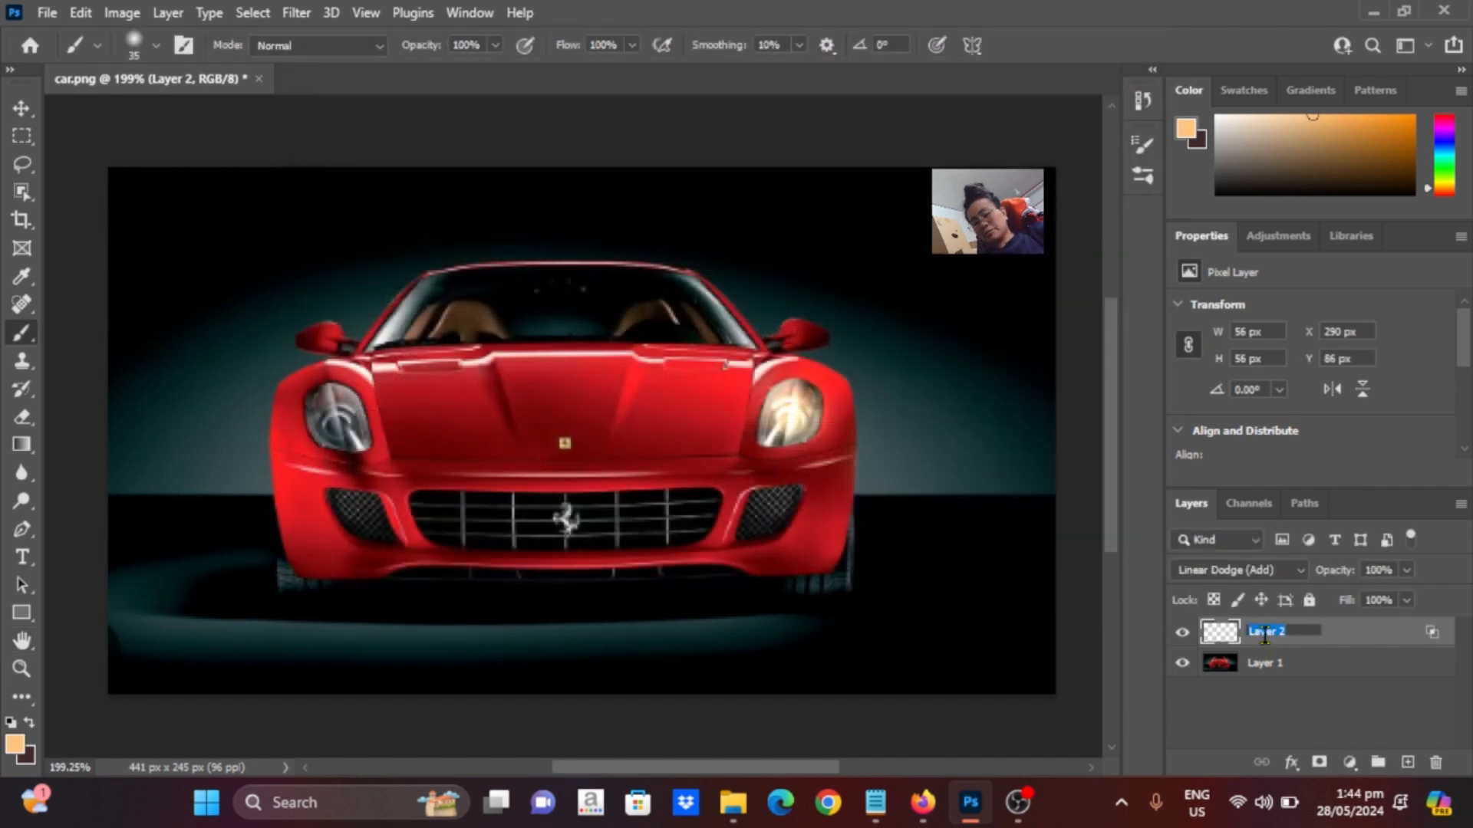
text(15)
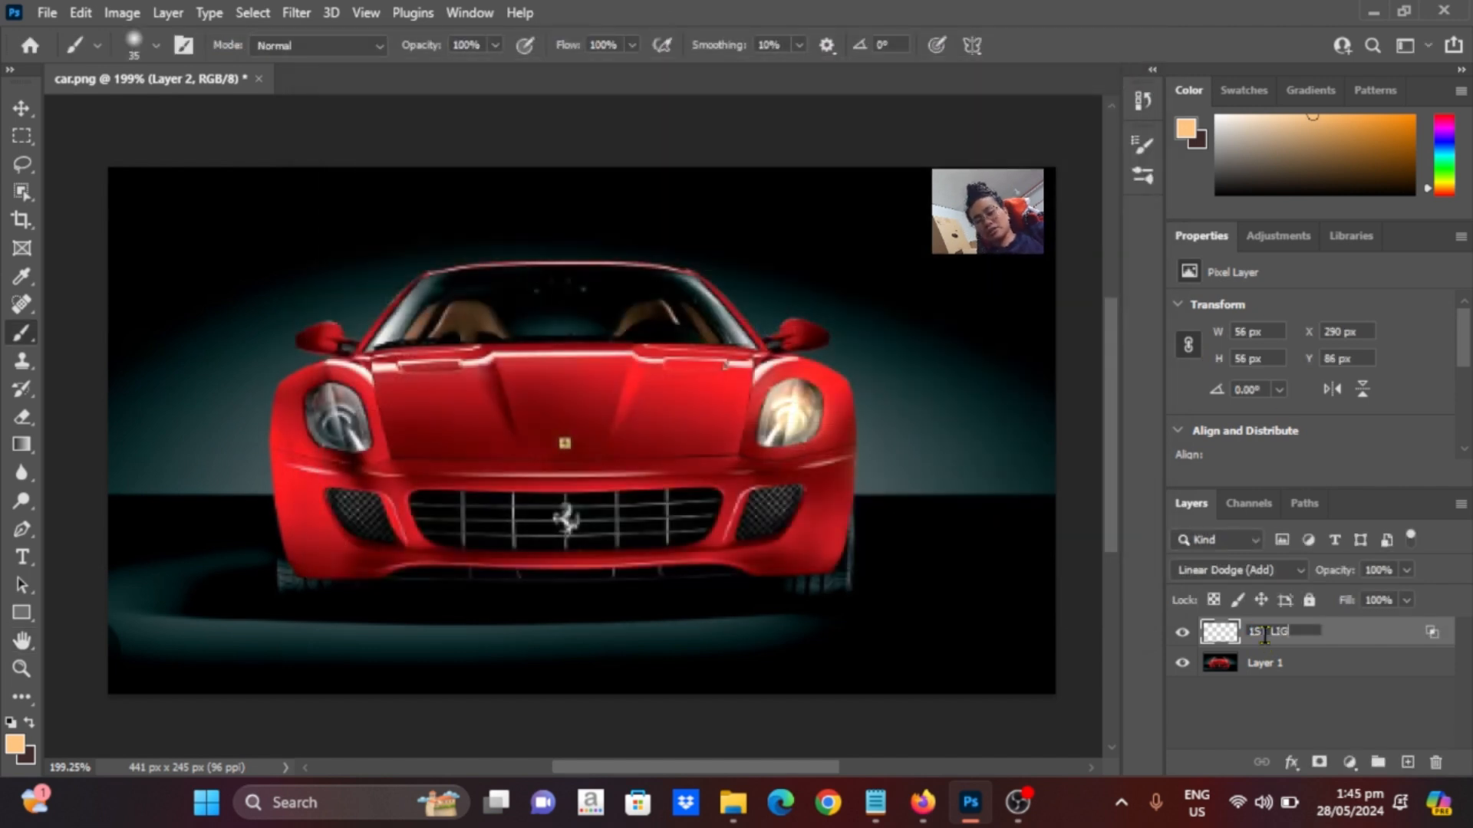
key(Return)
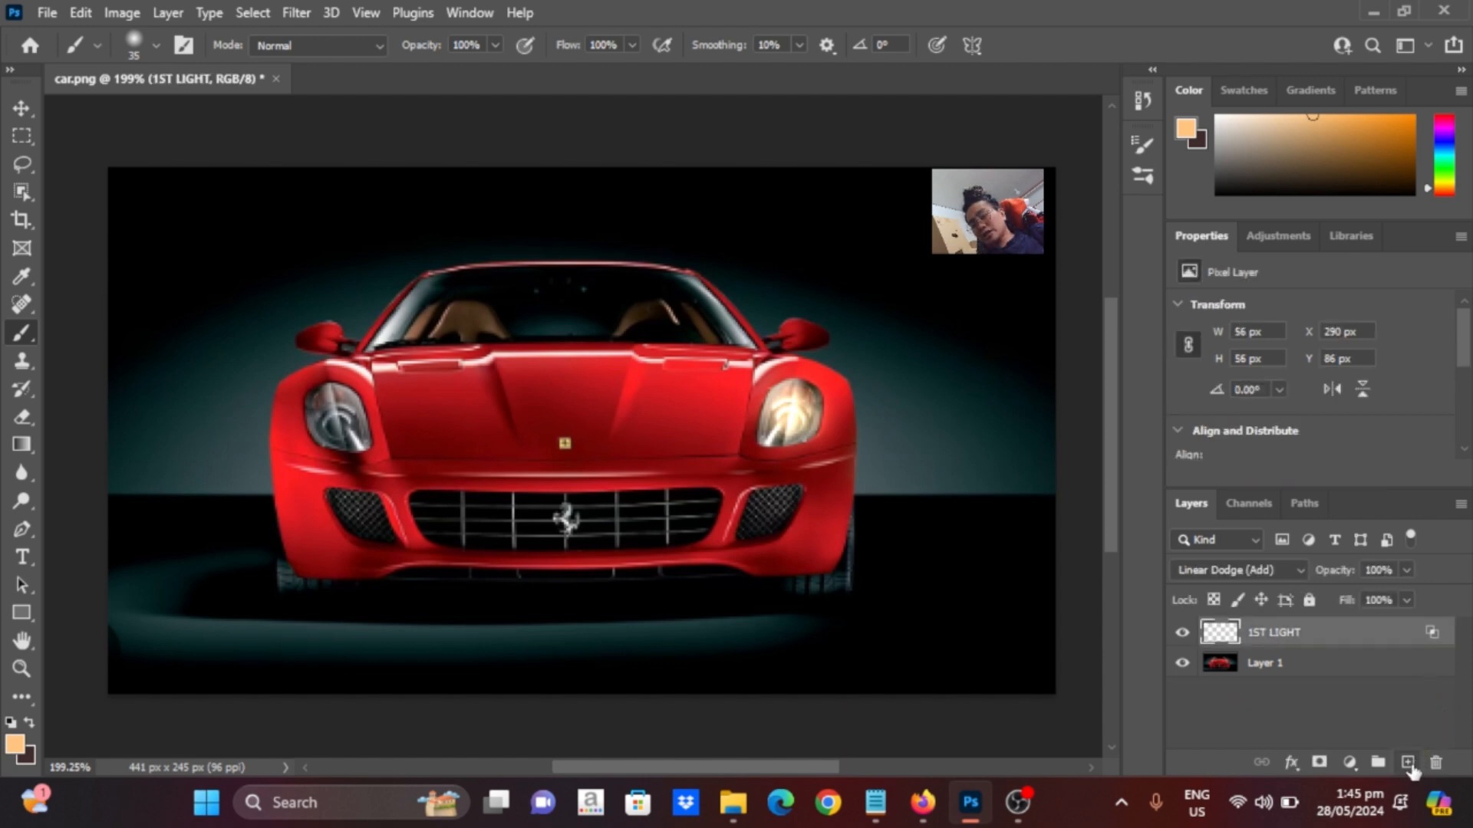
Add another empty layer above 1ST LIGHT and name it 2ND LIGHT
click(1408, 762)
double_click(1265, 633)
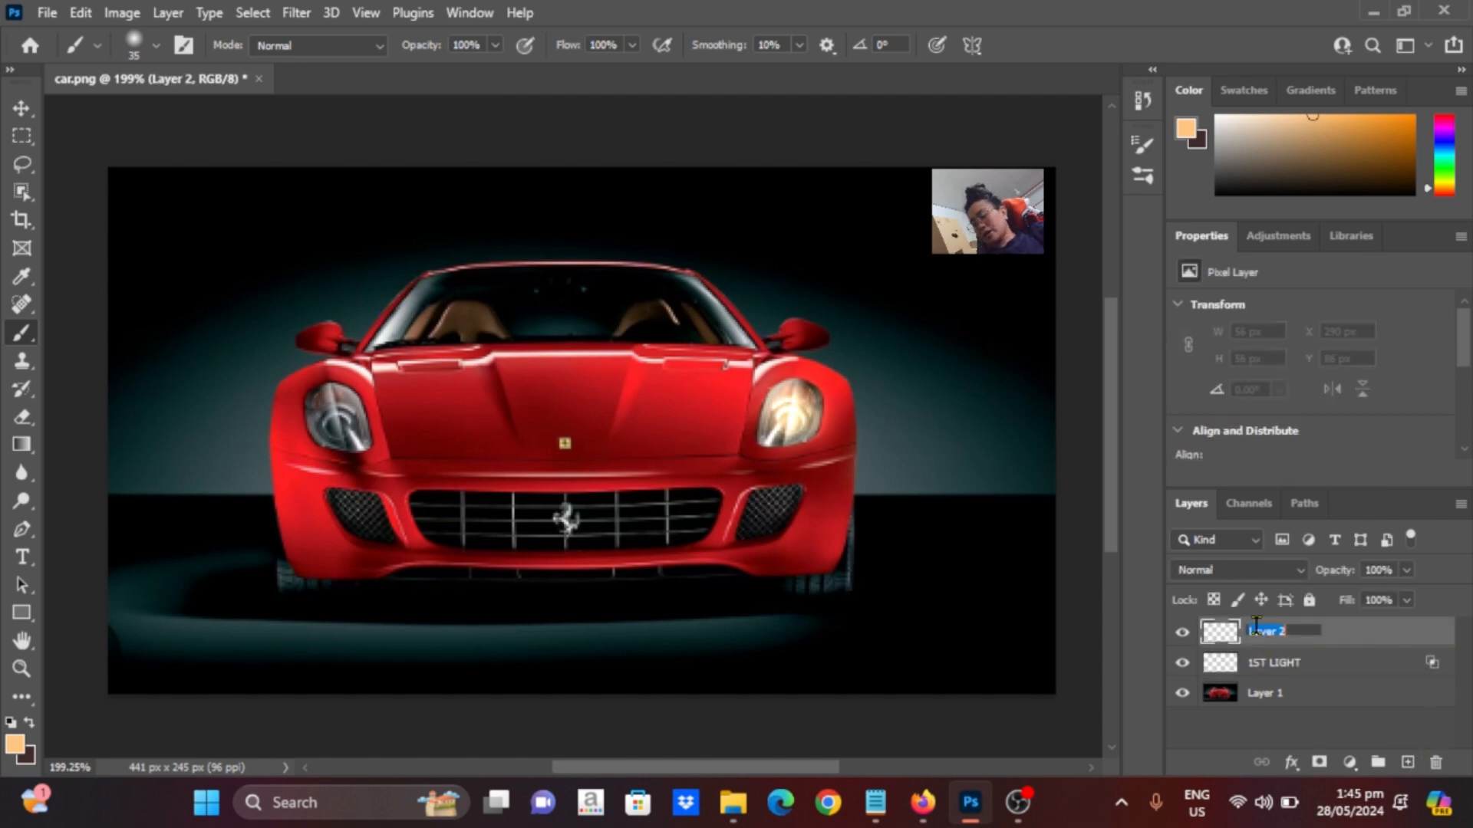
key(BackSpace)
text(2ND LIGHT)
key(Return)
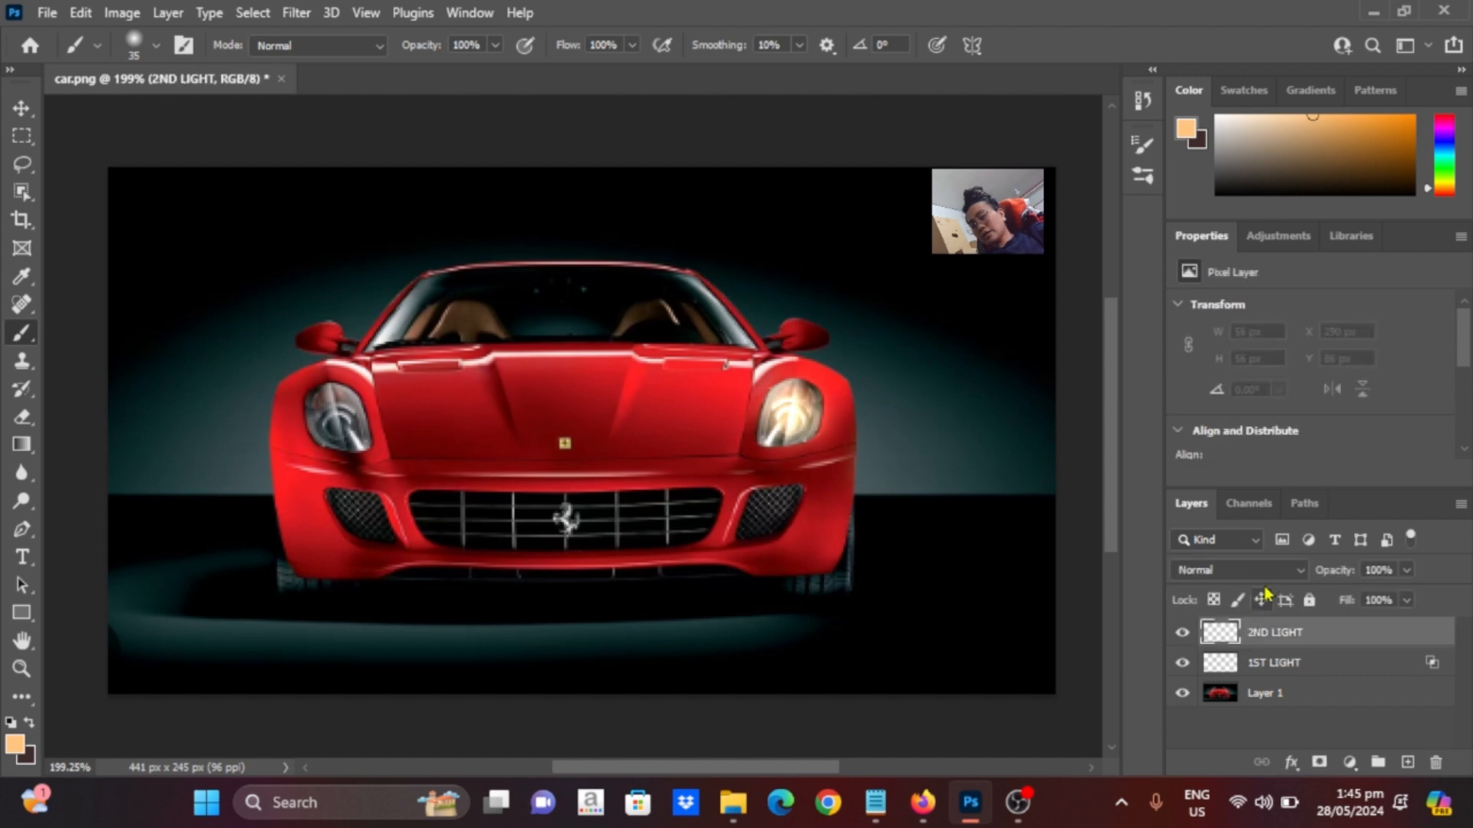
Set the 2ND LIGHT layer to Linear Dodge (Add) blending and turn off its Transparency Shapes Layer option
click(1275, 577)
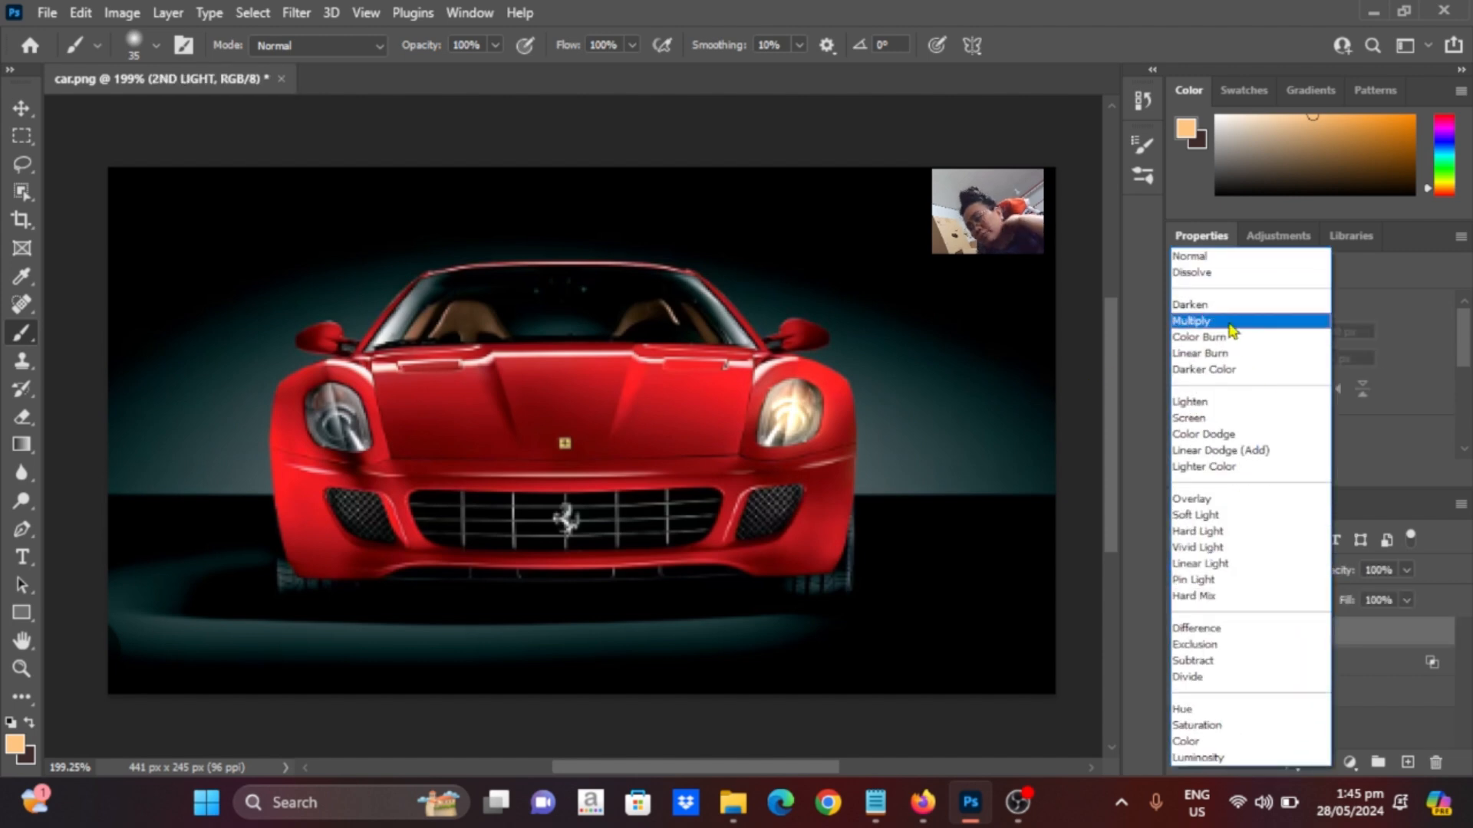
click(1220, 452)
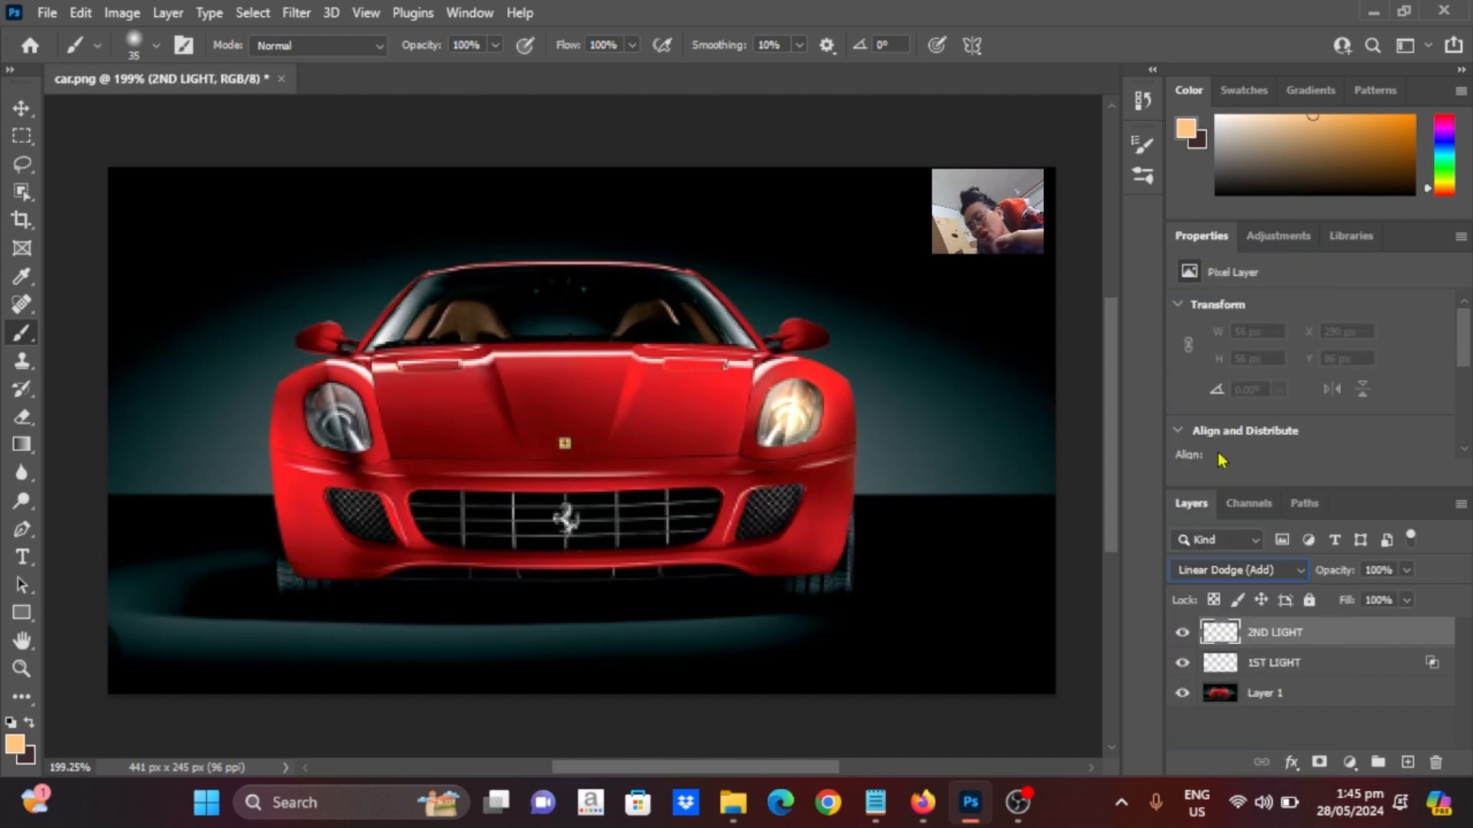
double_click(1425, 642)
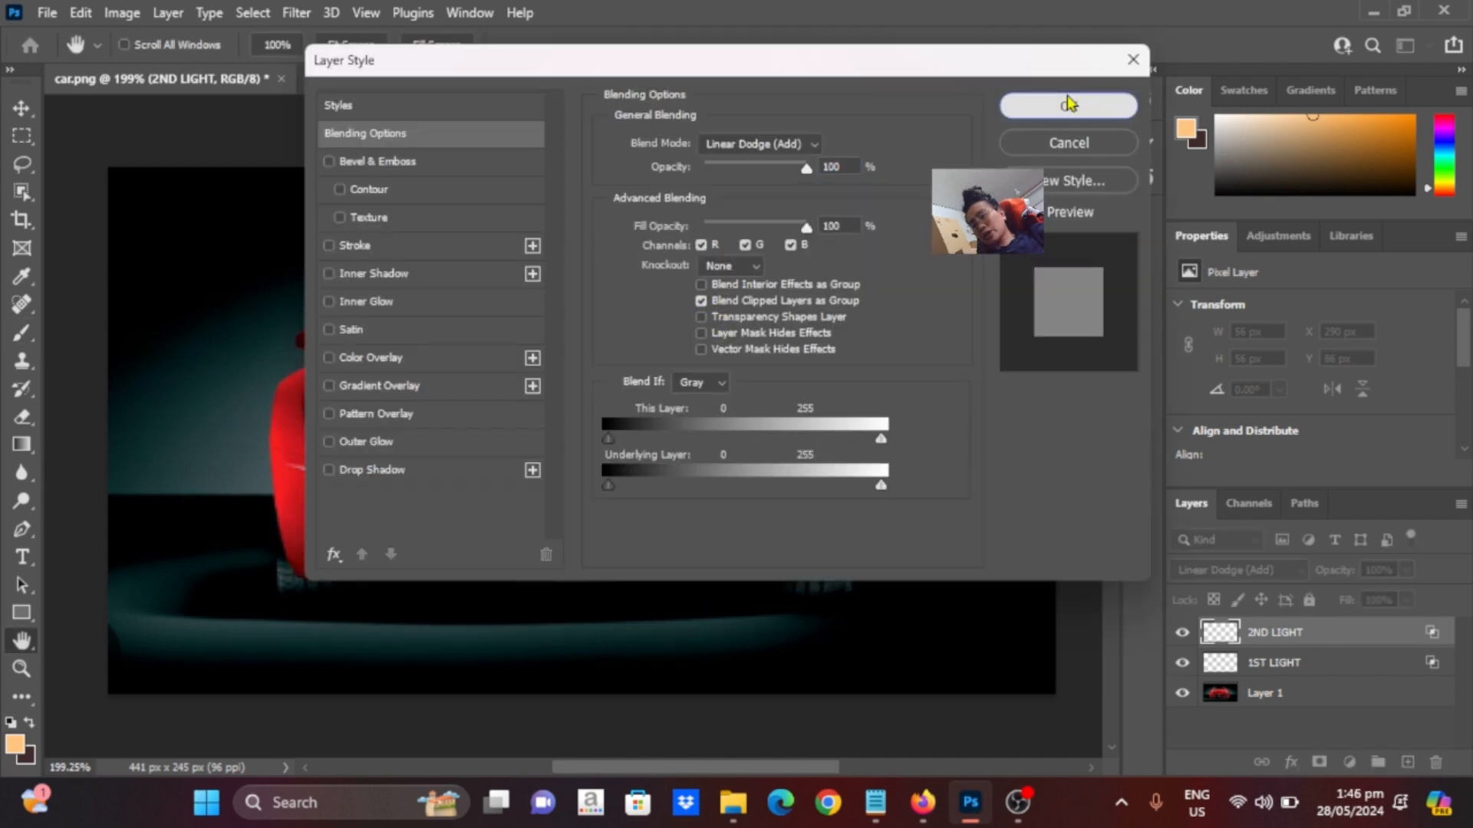
click(1068, 107)
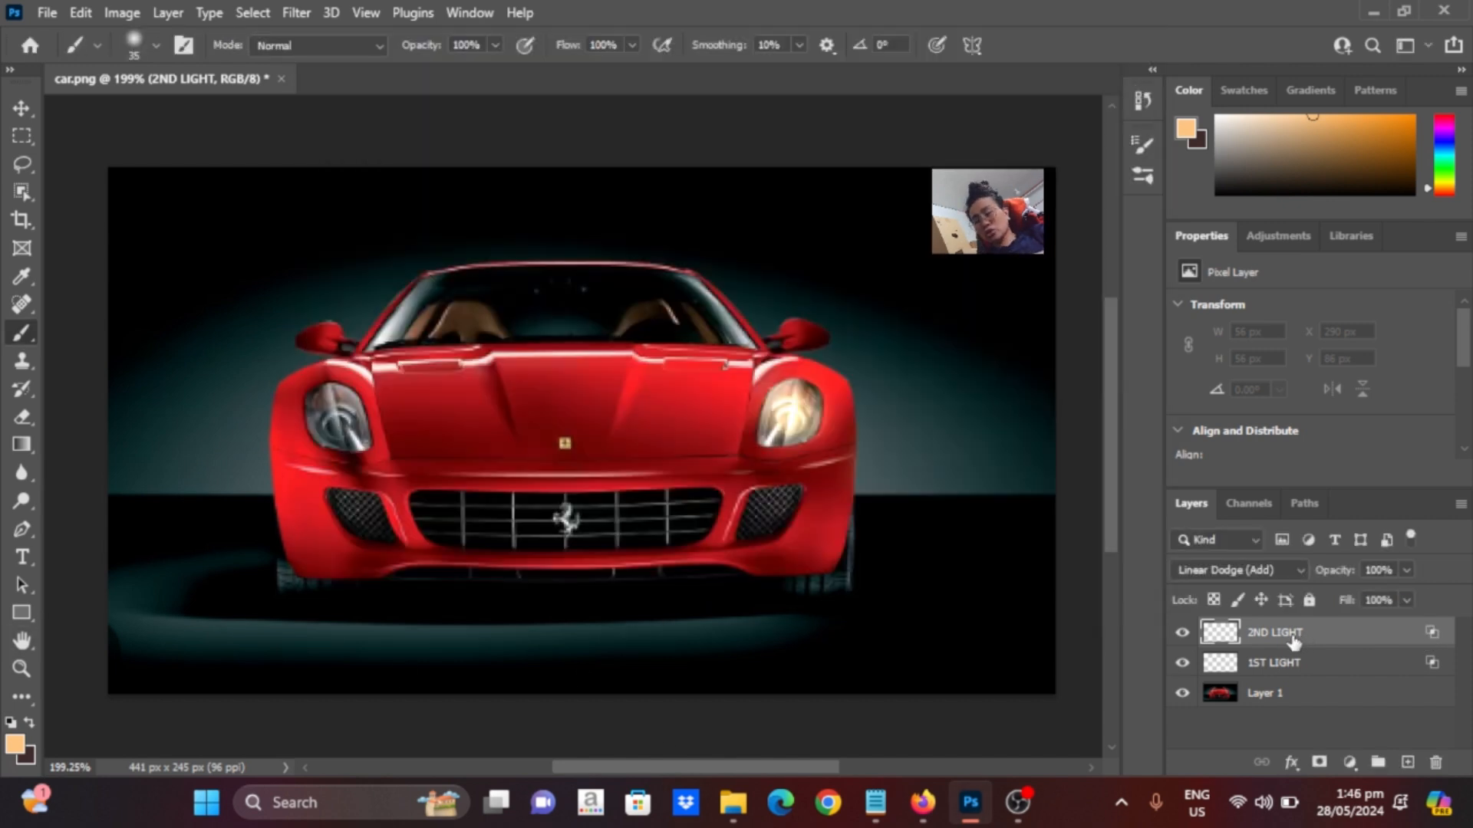
Duplicate the 2ND LIGHT layer twice and rename the lower copy as GLOW EFFECT
key(ctrl+j)
key(ctrl+j)
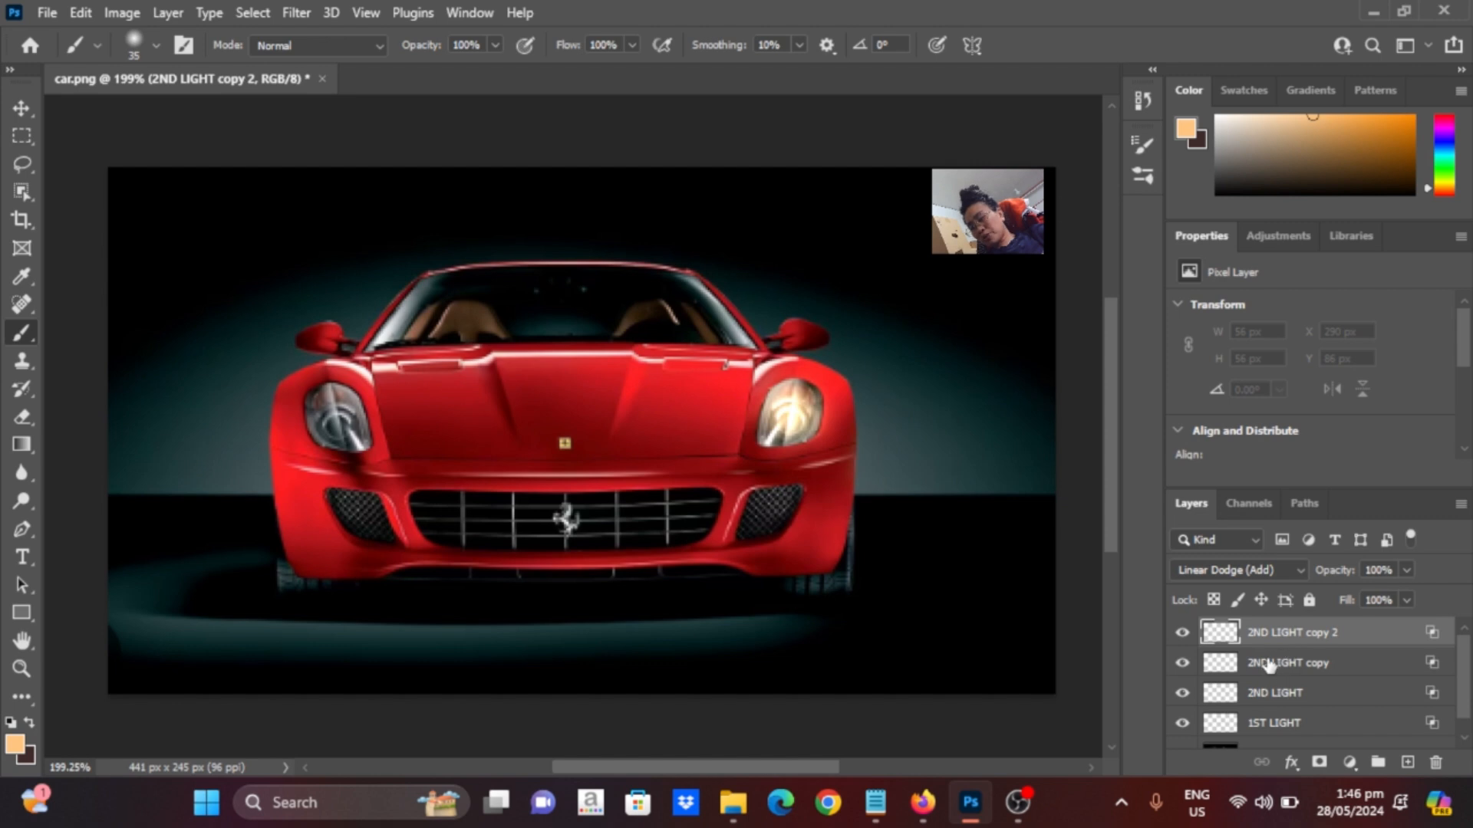
click(1269, 672)
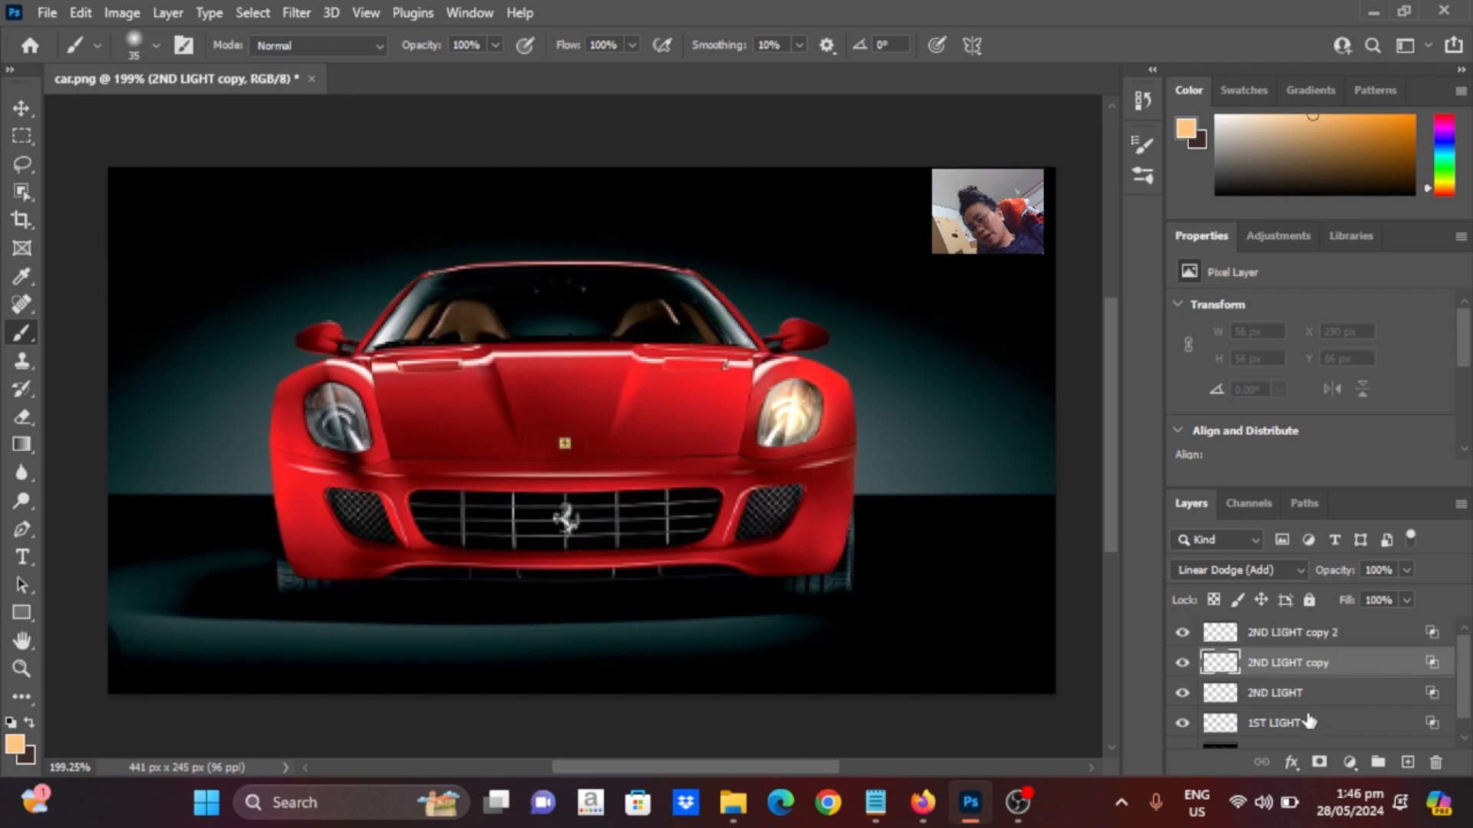
double_click(1268, 663)
text(GLOW )
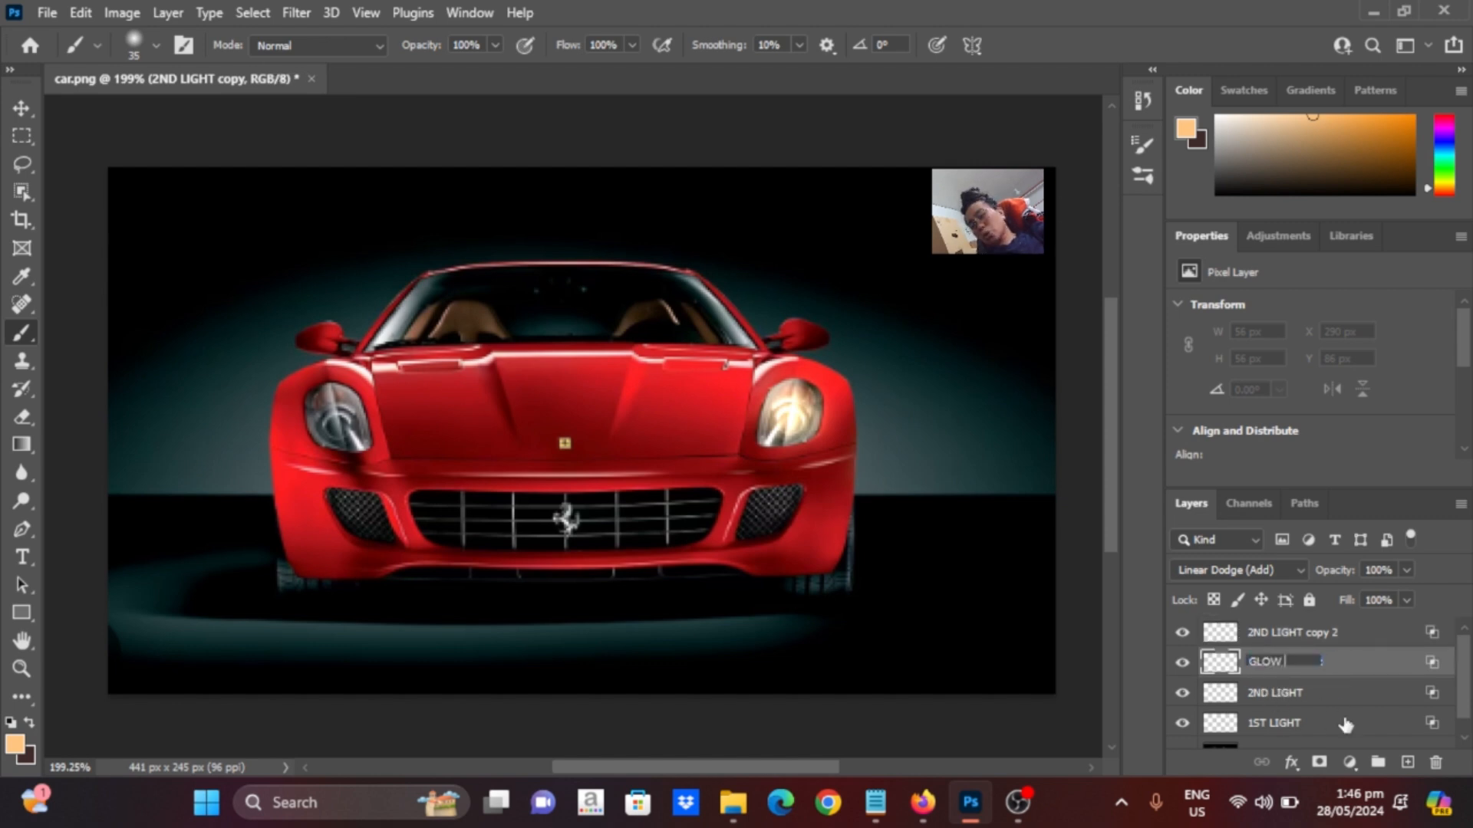
text(EFFECT)
key(Return)
Rename the topmost copy of 2ND LIGHT as LIGHT FLARE
double_click(1273, 632)
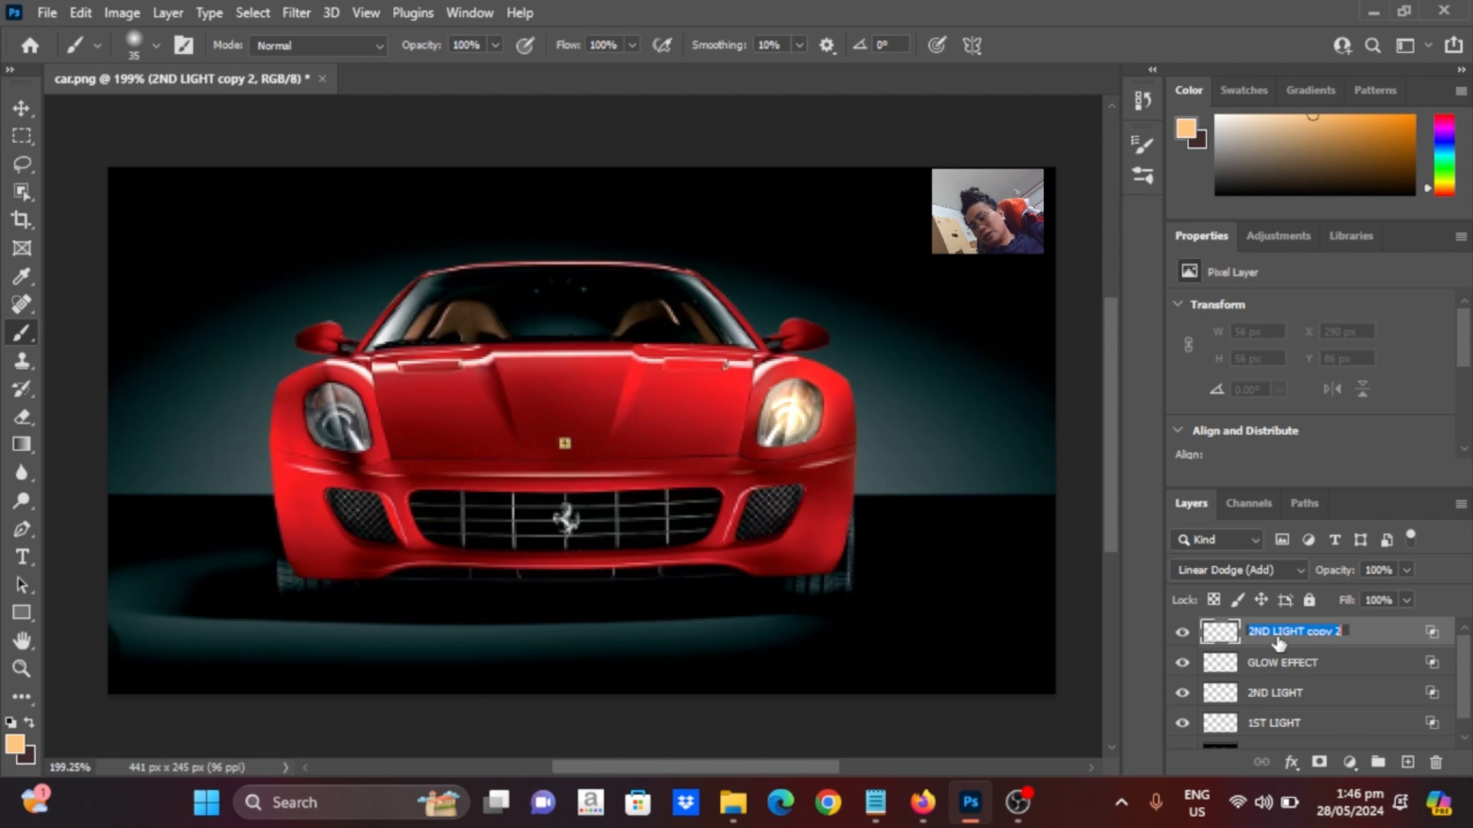
text(GLOW FLAR)
key(BackSpace)
key(BackSpace)
key(BackSpace)
key(BackSpace)
key(BackSpace)
key(BackSpace)
key(BackSpace)
key(BackSpace)
key(BackSpace)
text(LIG)
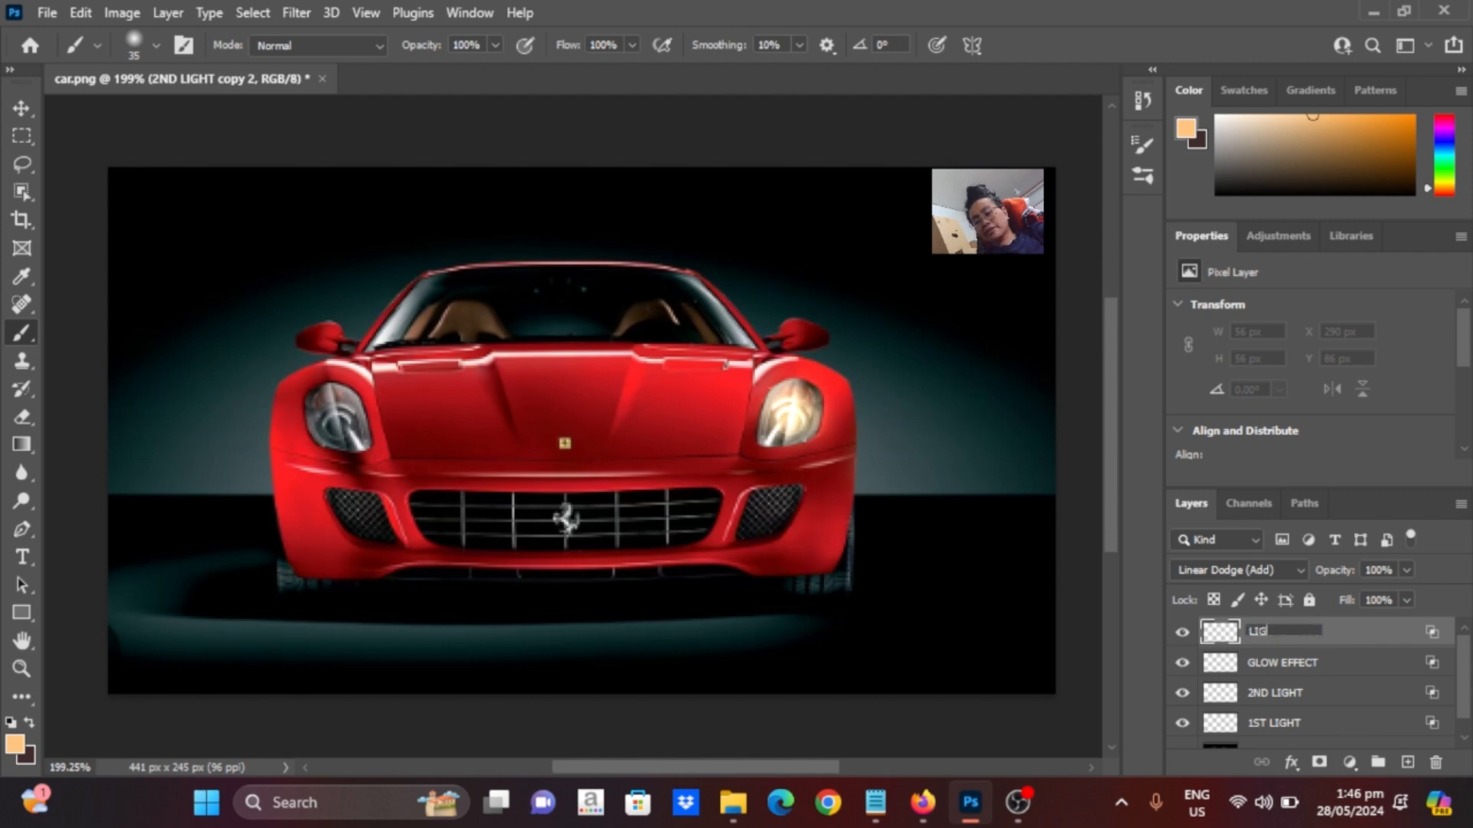
text(HT FLARE)
key(Return)
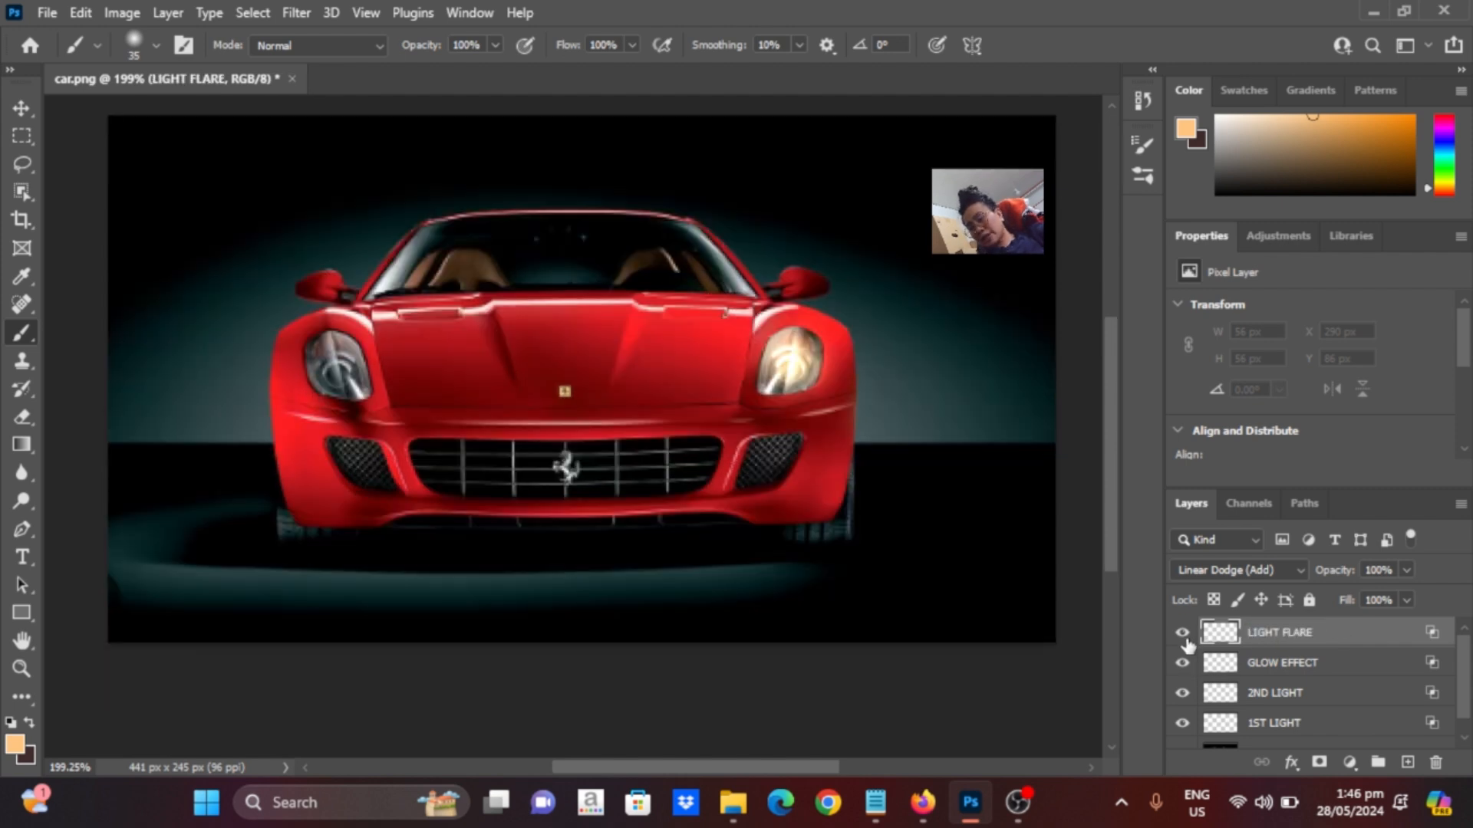
Hide the LIGHT FLARE and GLOW EFFECT layers and paint one dab over the headlight on 2ND LIGHT with an 80 px brush
drag(1182, 637, 1182, 662)
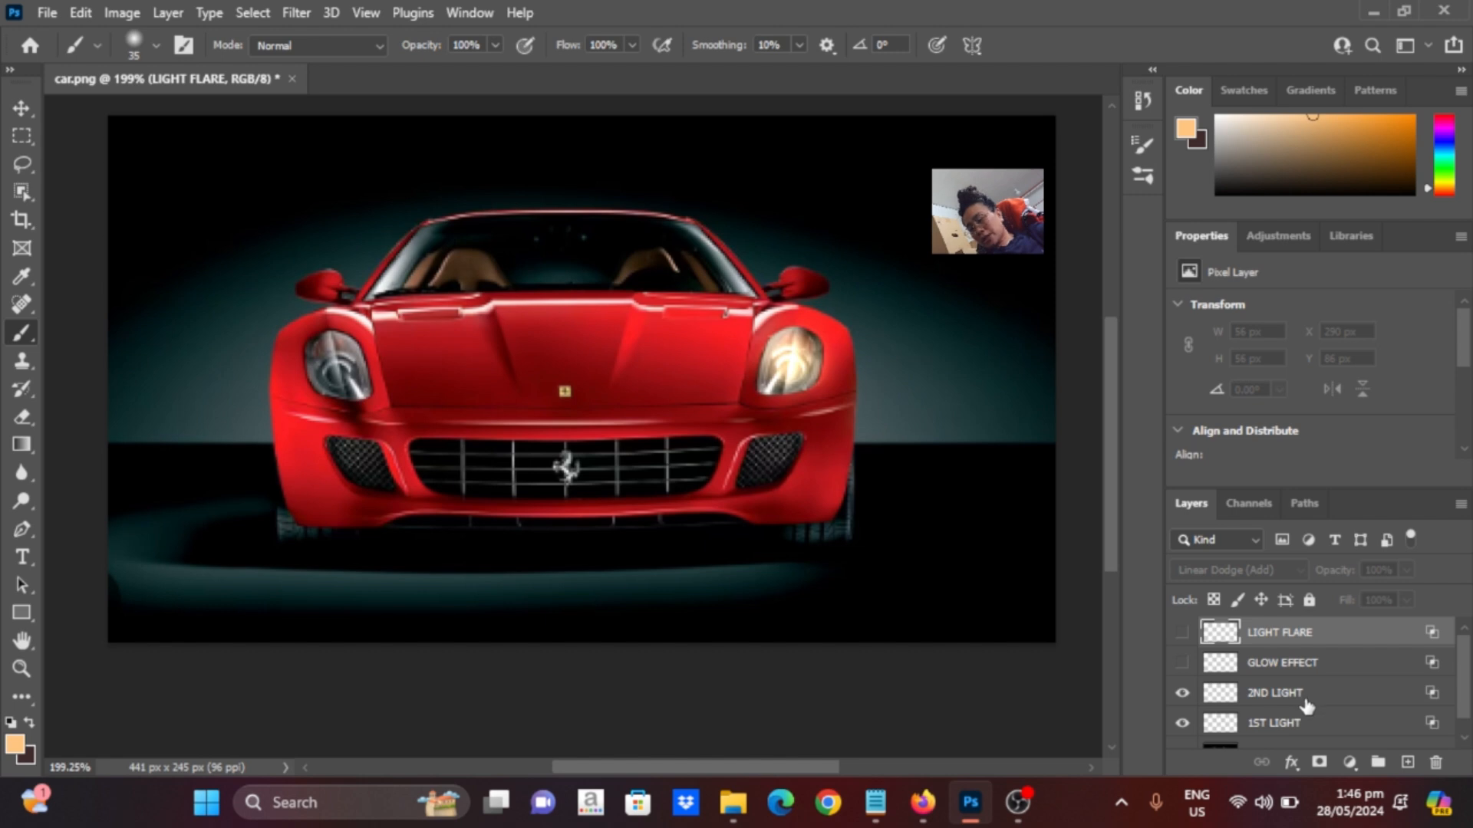
click(1304, 698)
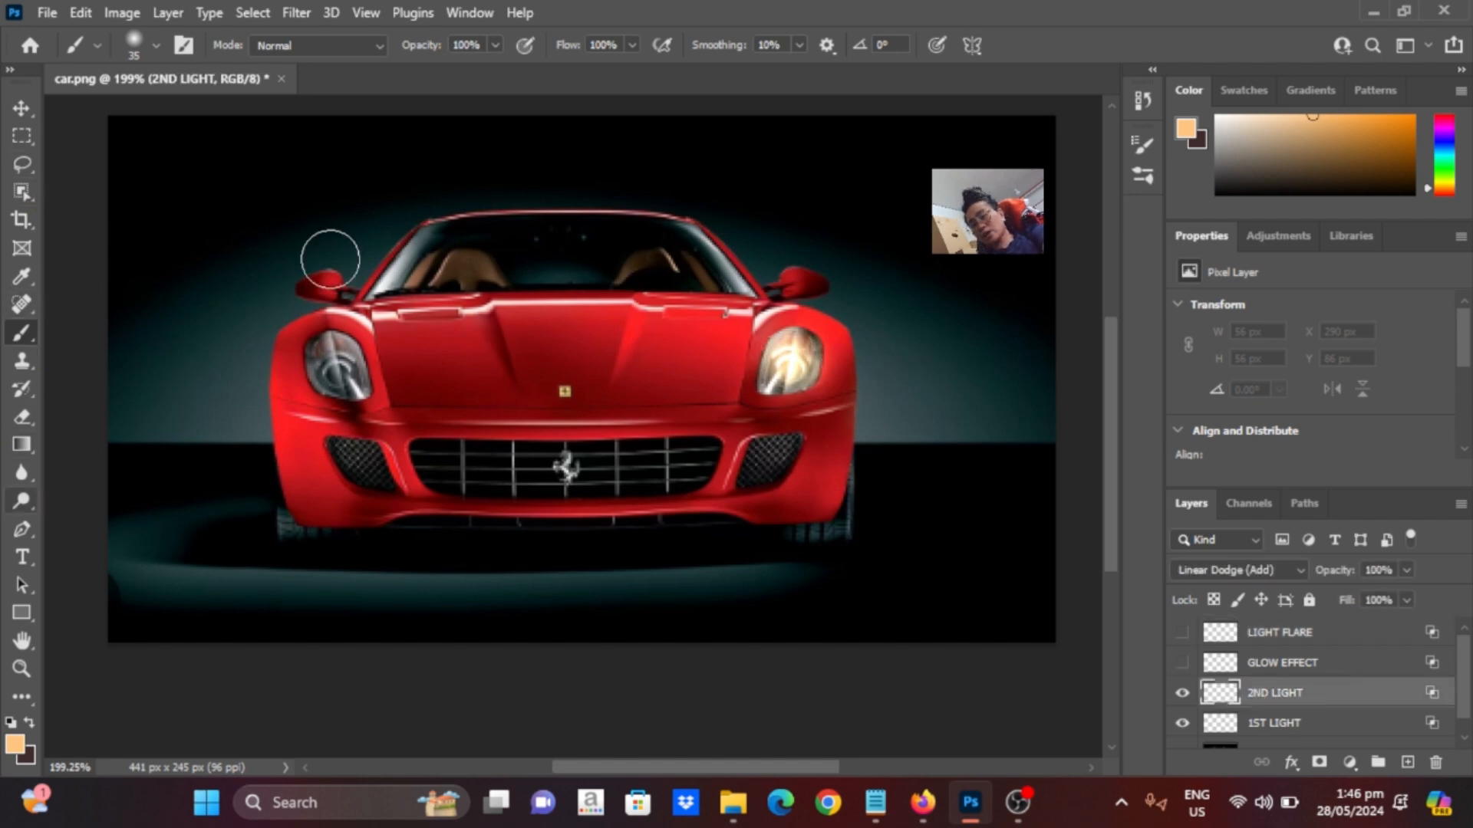
key(bracketright)
key(bracketright)
key(bracketright)
key(bracketright)
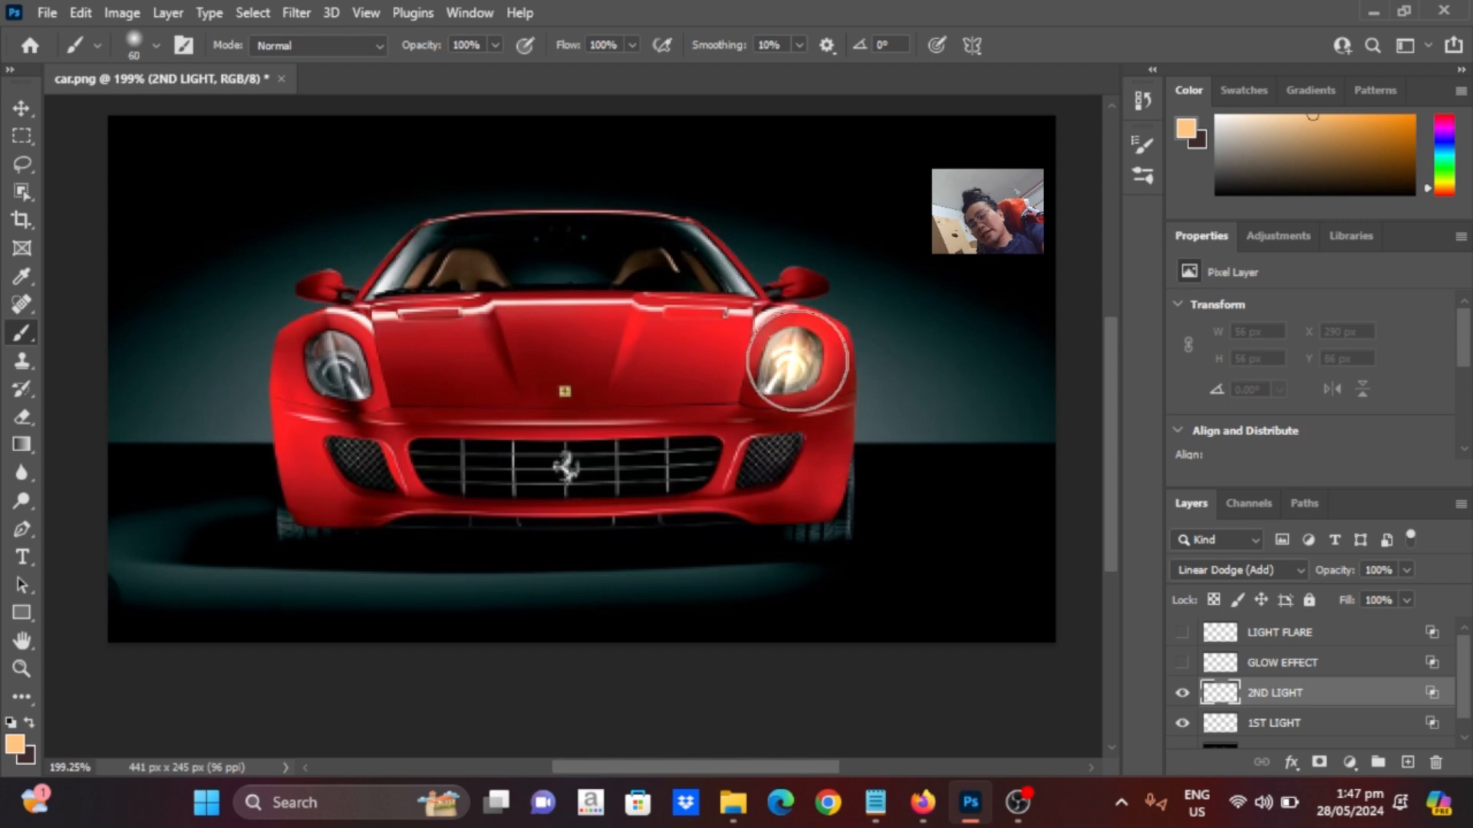
key(bracketright)
key(bracketright)
click(792, 359)
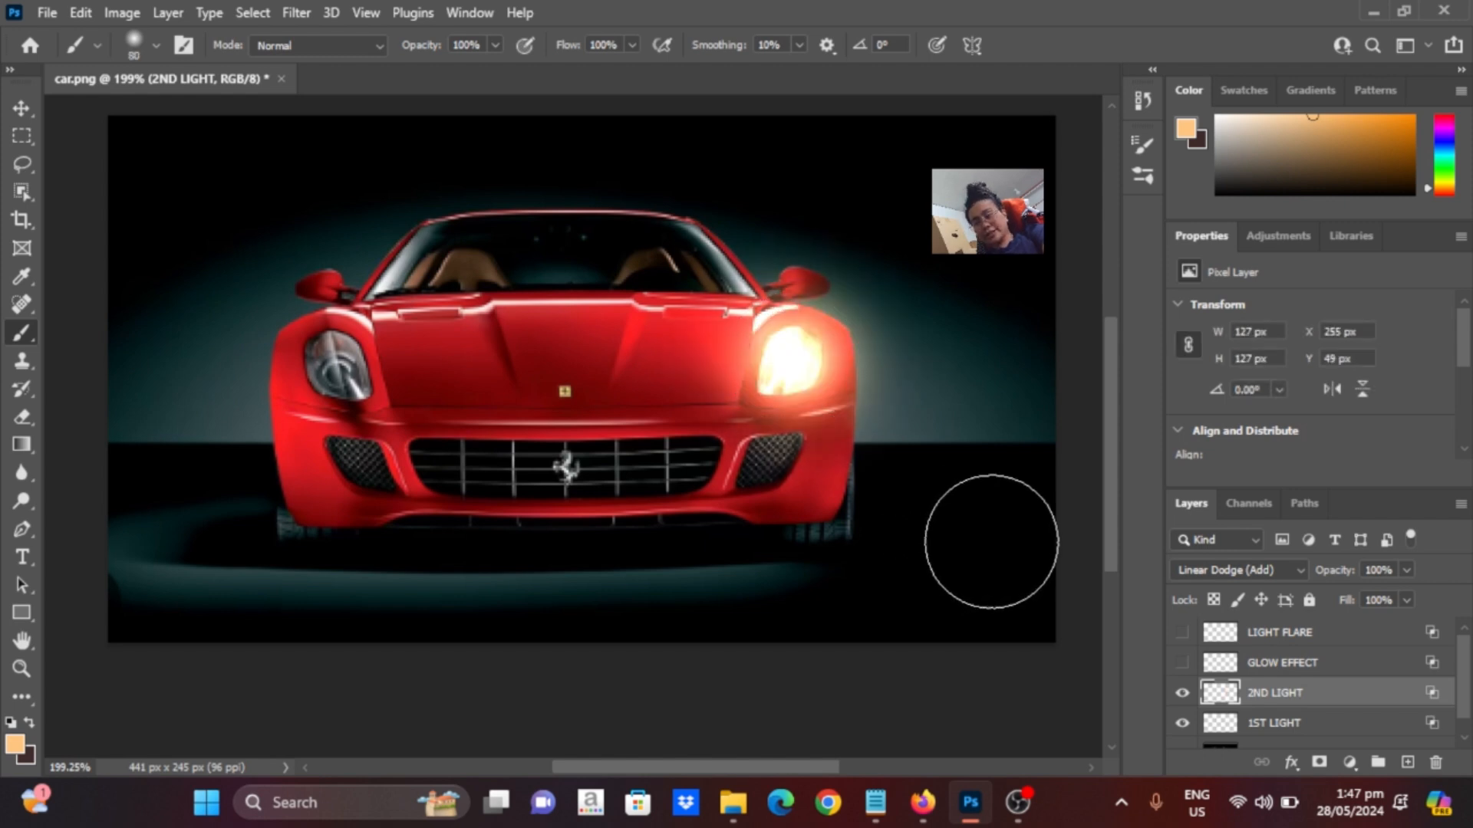
Reduce the fill of the 2ND LIGHT layer to 60%
key(v)
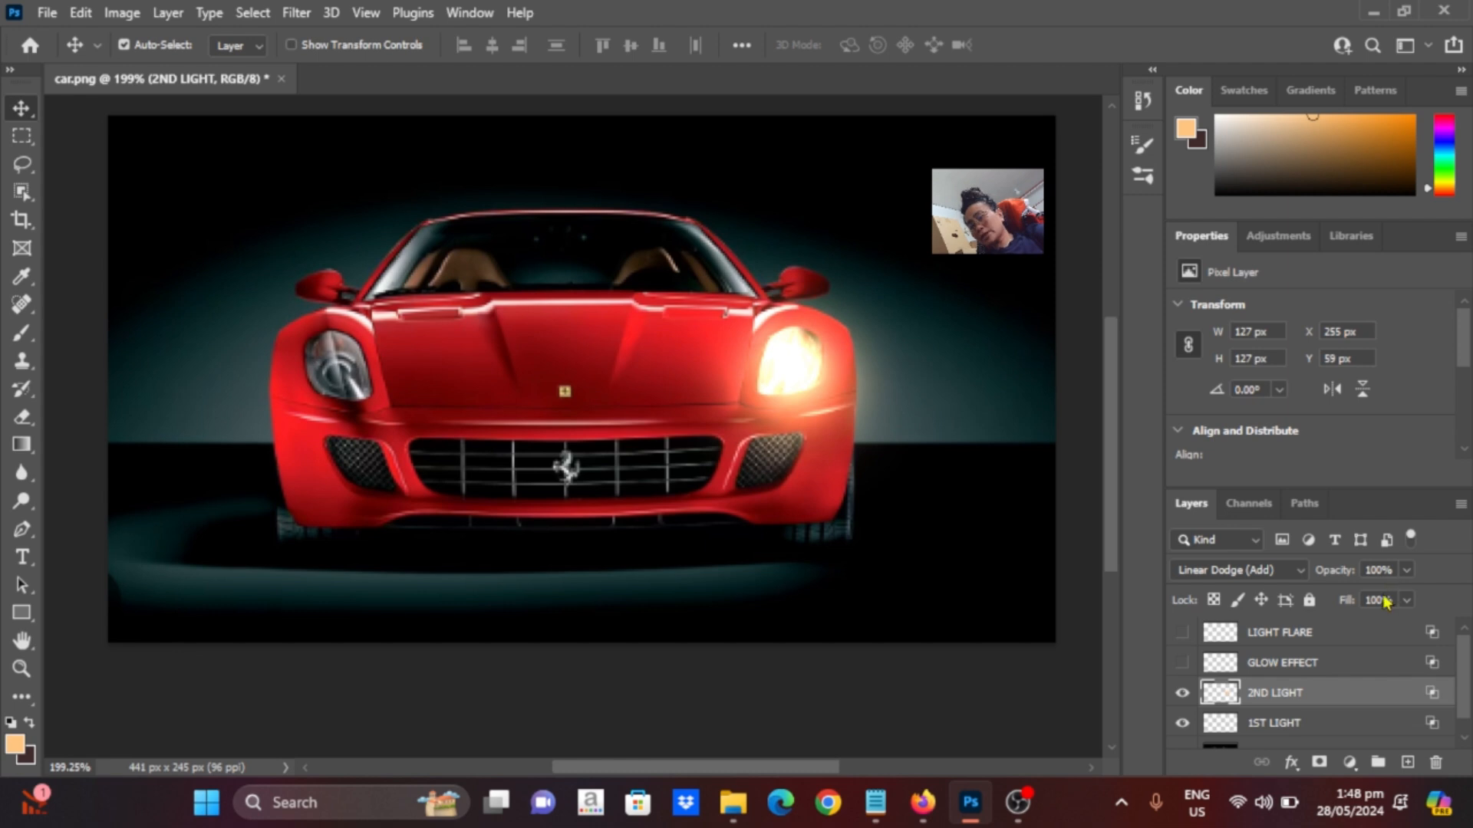
key(shift+6)
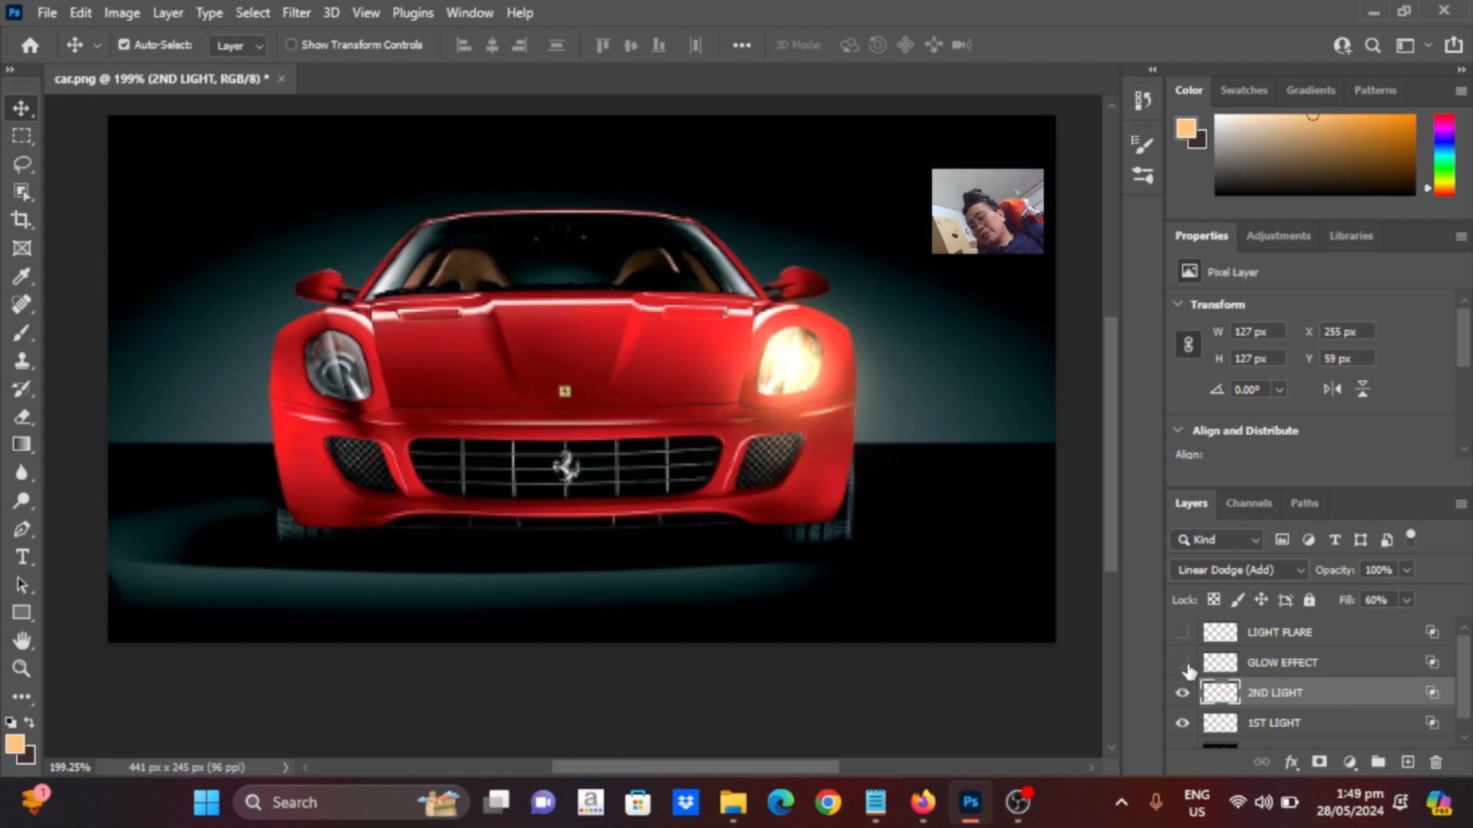
Show the GLOW EFFECT layer and paint a glow just below the lit headlight with a 20 px brush
key(alt+bracketright)
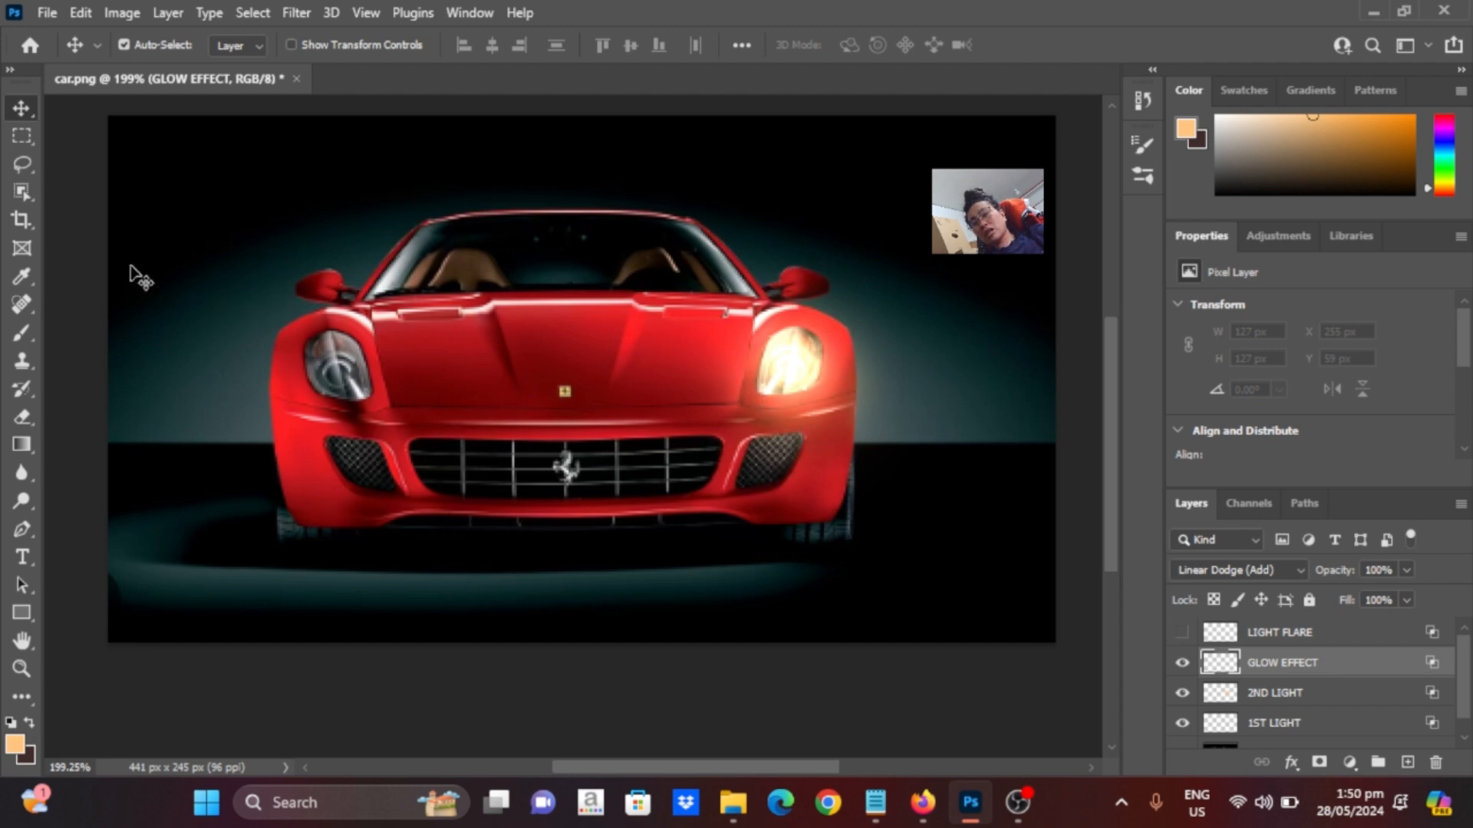
click(22, 335)
key(bracketleft)
key(bracketleft)
key(bracketleft)
key(bracketleft)
key(bracketleft)
key(bracketleft)
key(bracketleft)
key(bracketleft)
key(bracketleft)
key(bracketleft)
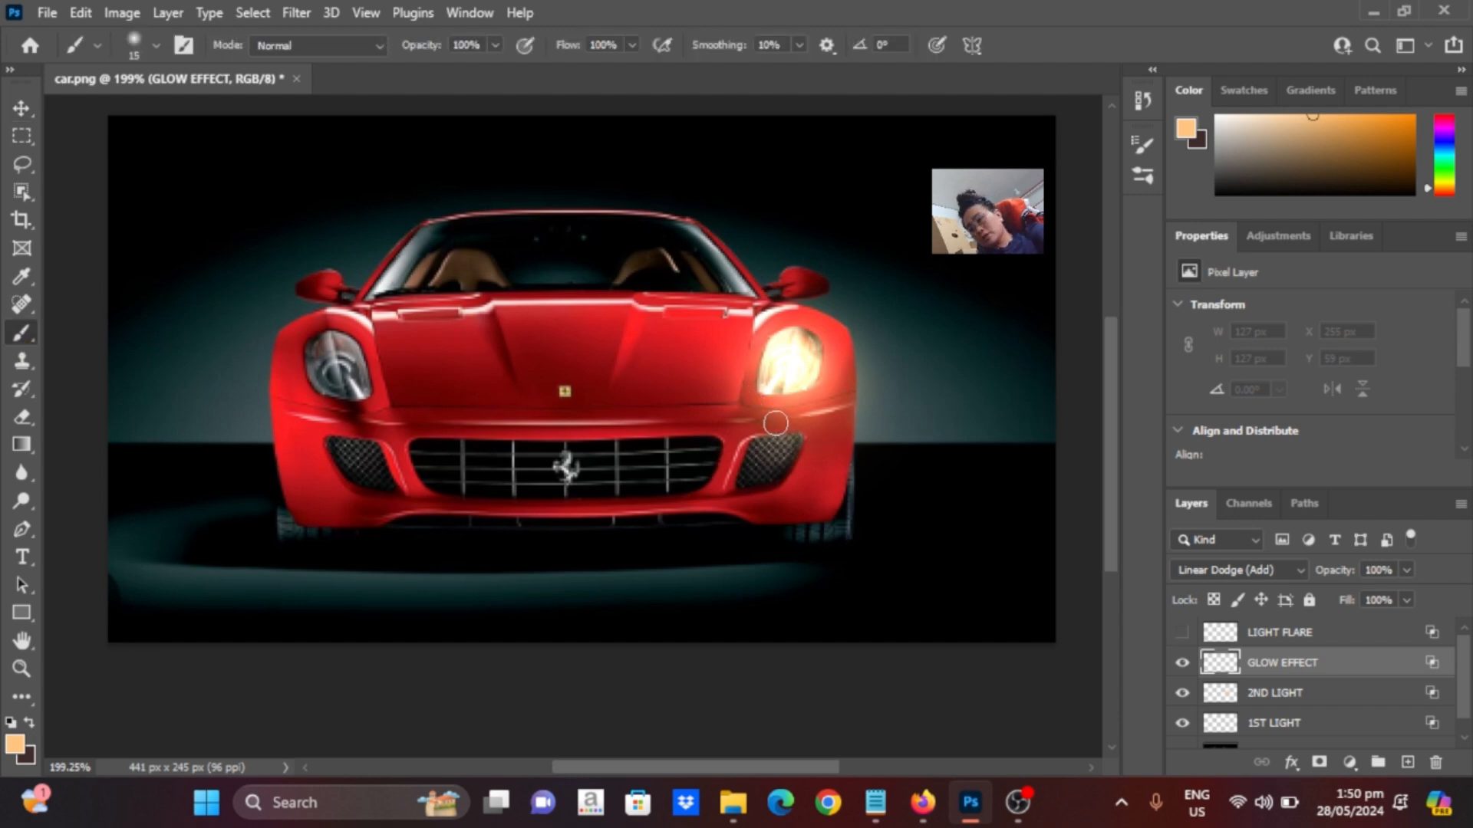
key(bracketright)
mouse_move(772, 423)
mouse_down()
mouse_move(829, 425)
mouse_move(784, 408)
mouse_move(821, 404)
mouse_move(790, 418)
mouse_up()
click(785, 408)
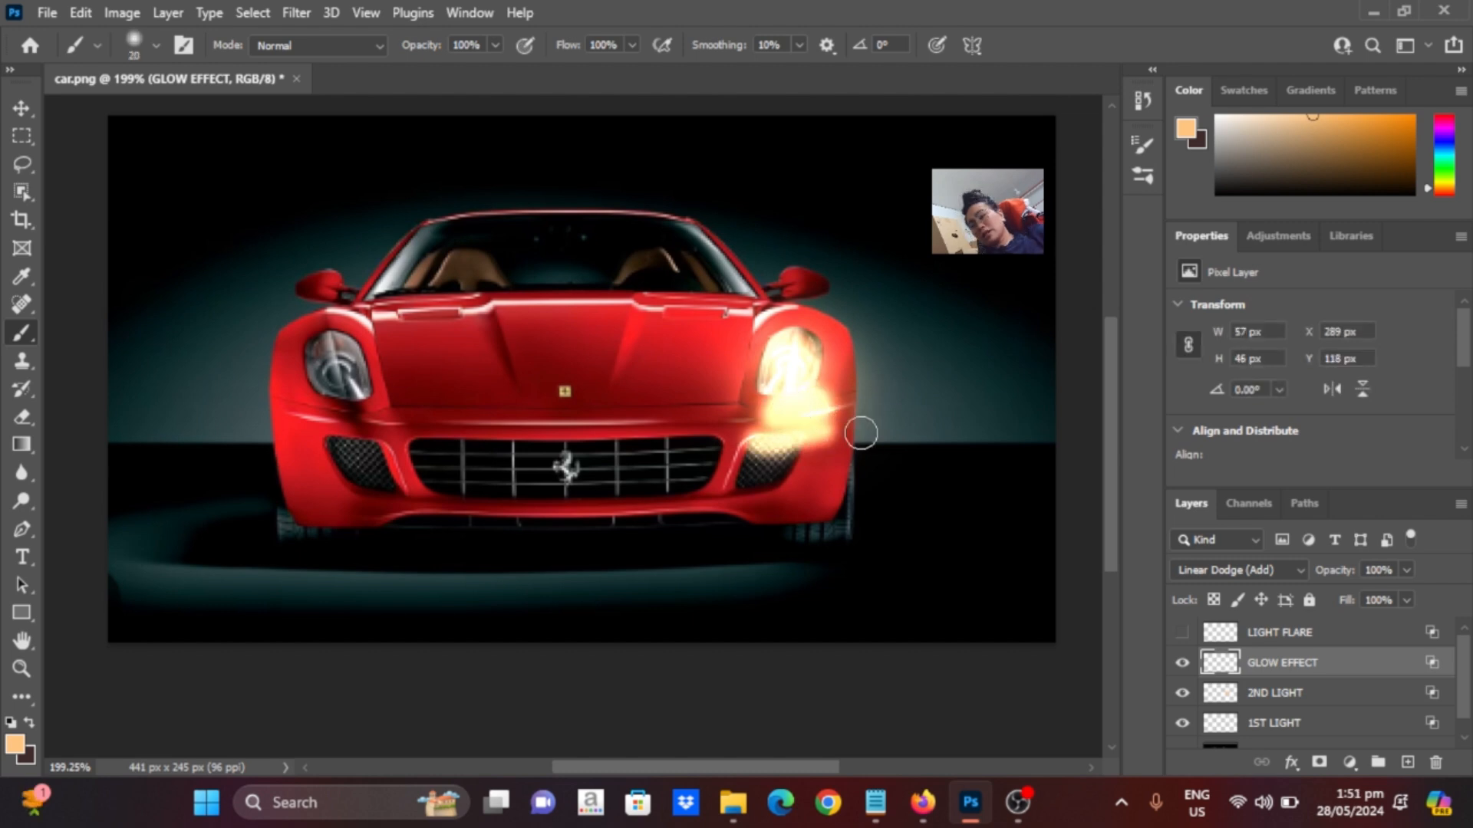
Blend the GLOW EFFECT layer into the car by splitting the Underlying Layer black Blend If slider to 50 / 156
double_click(1396, 666)
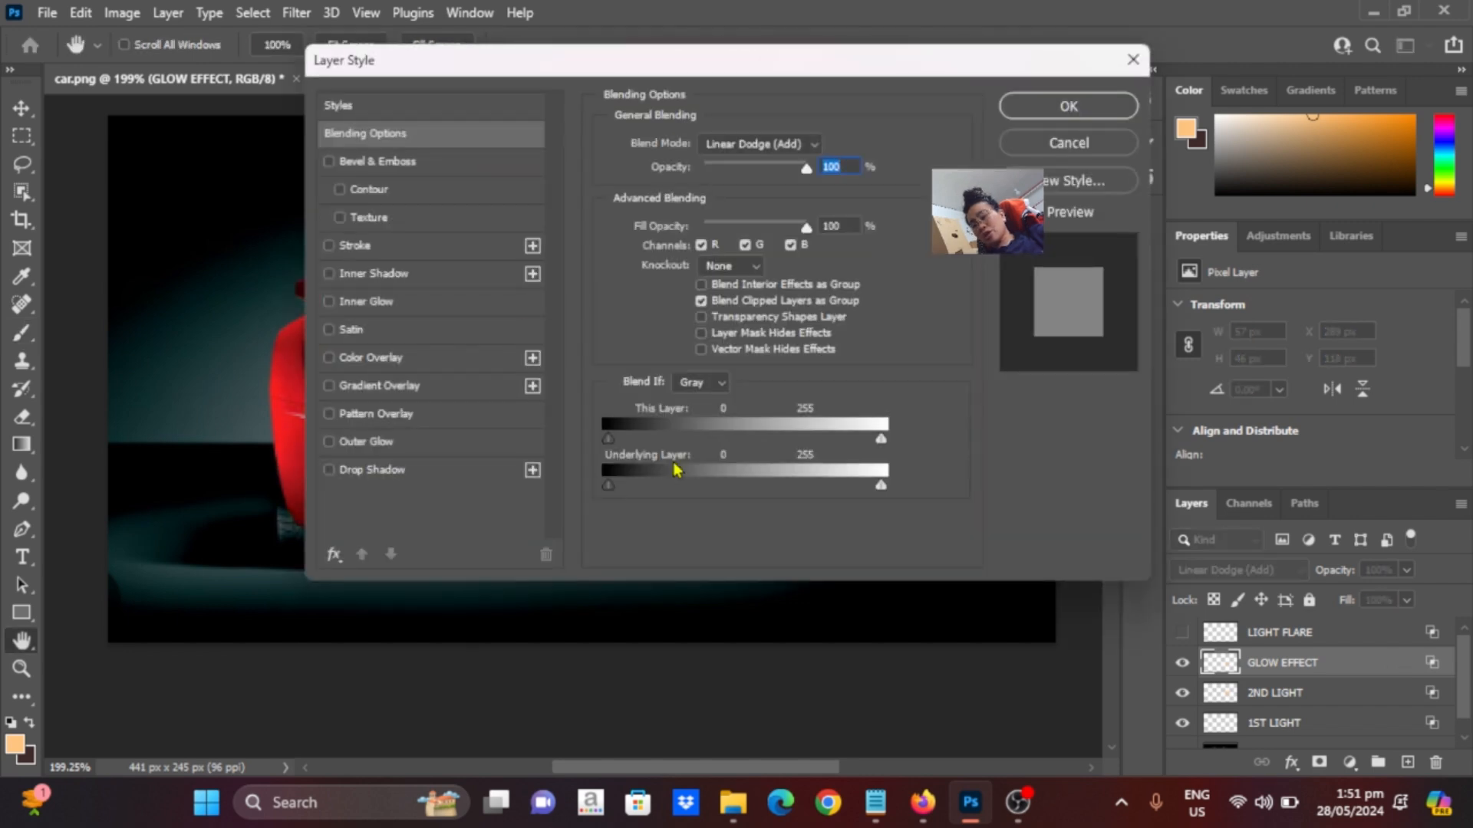
drag(841, 63, 1414, 39)
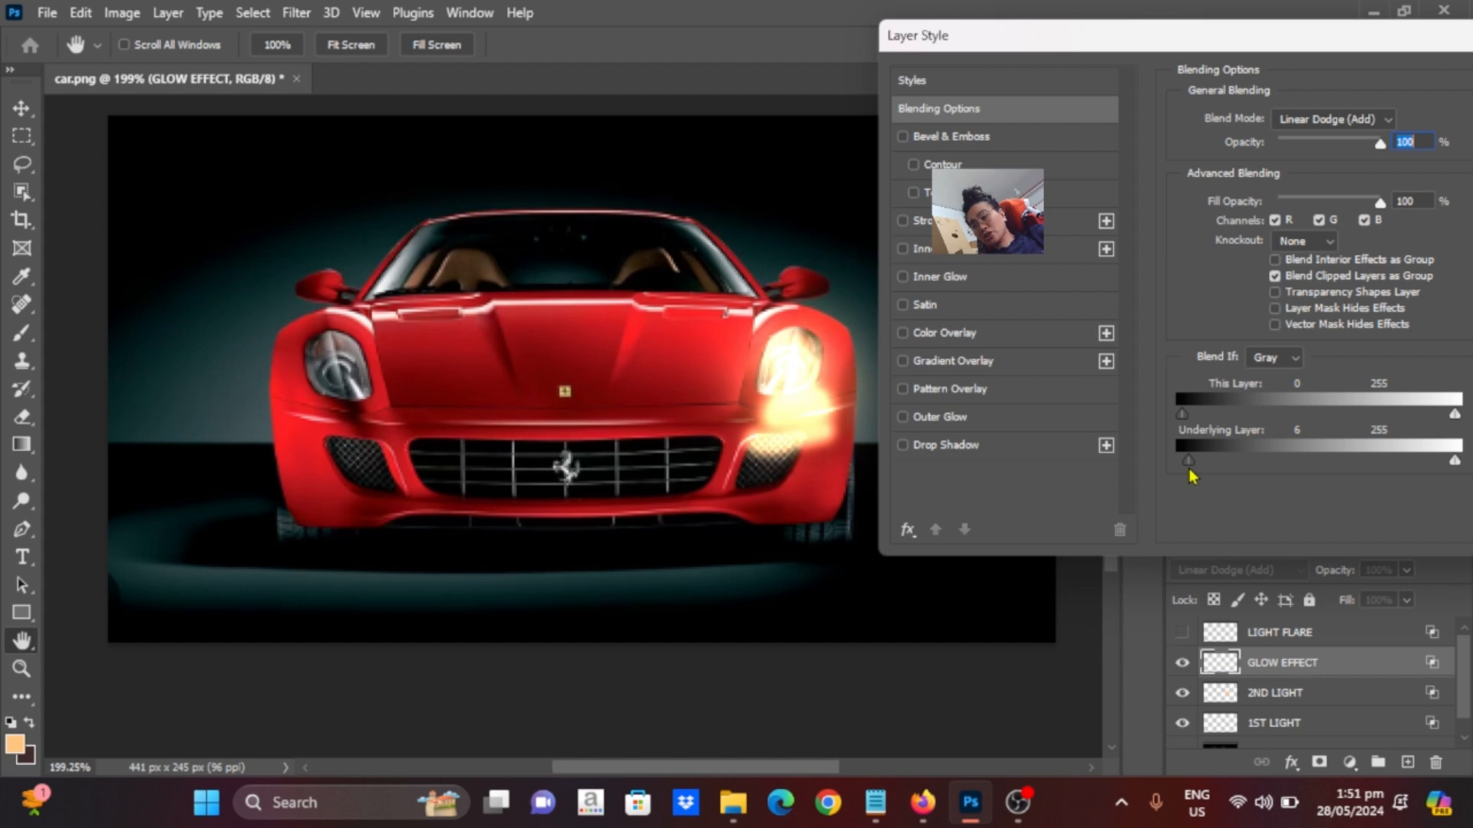
drag(1191, 476, 1298, 475)
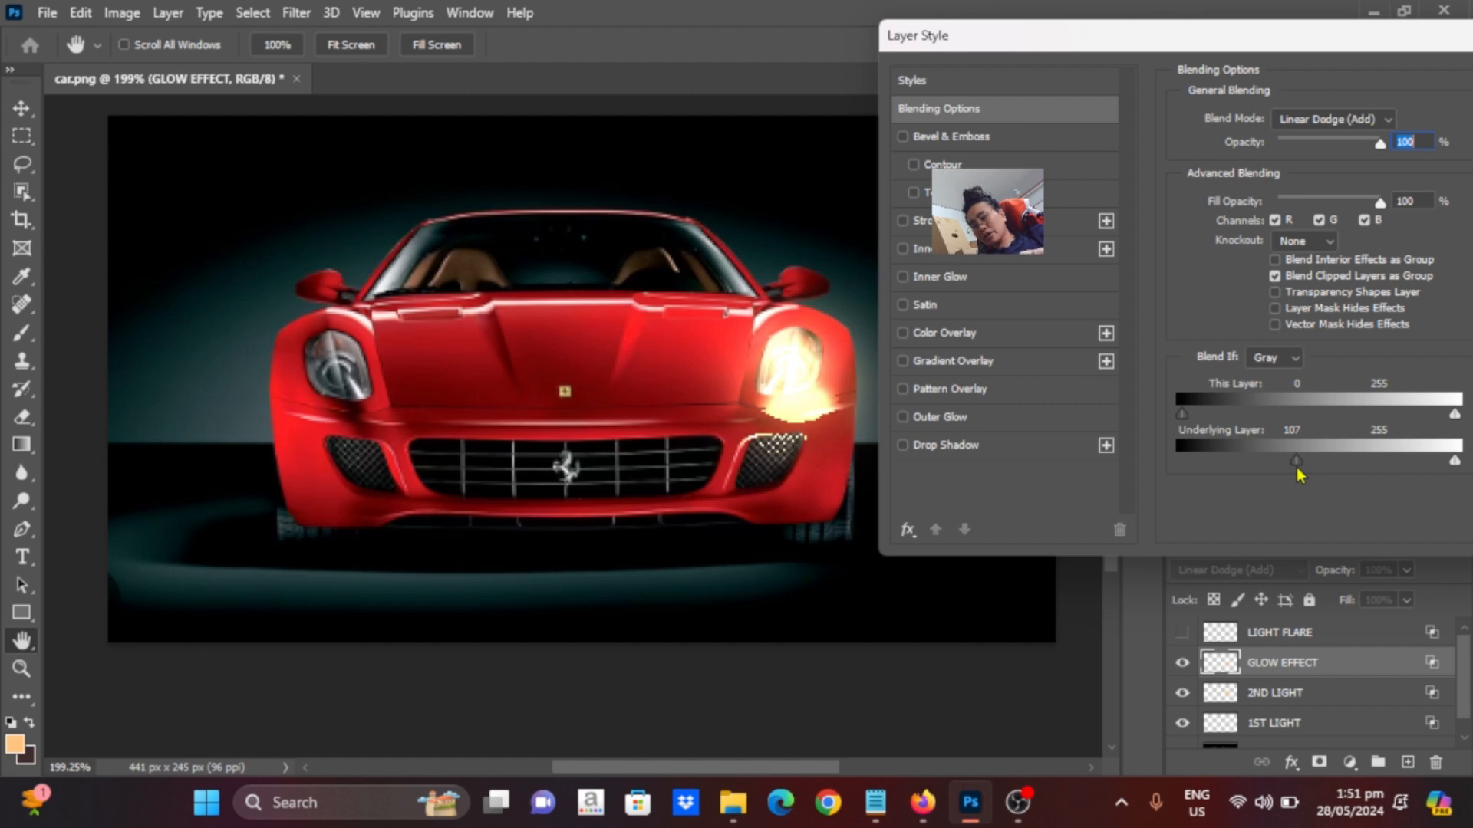
alt+drag(1297, 469, 1235, 470)
alt+drag(1235, 470, 1352, 479)
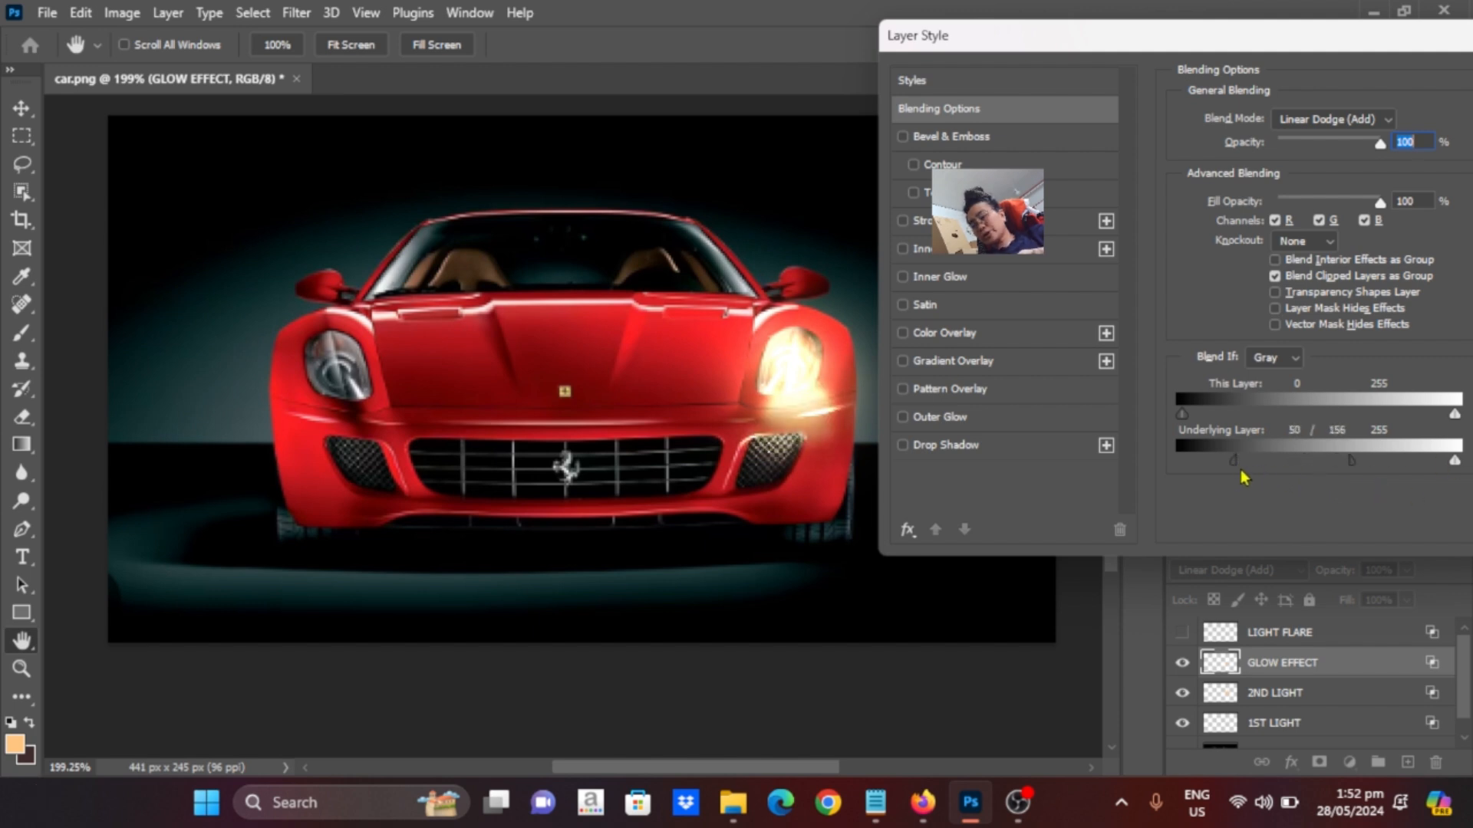
key(Return)
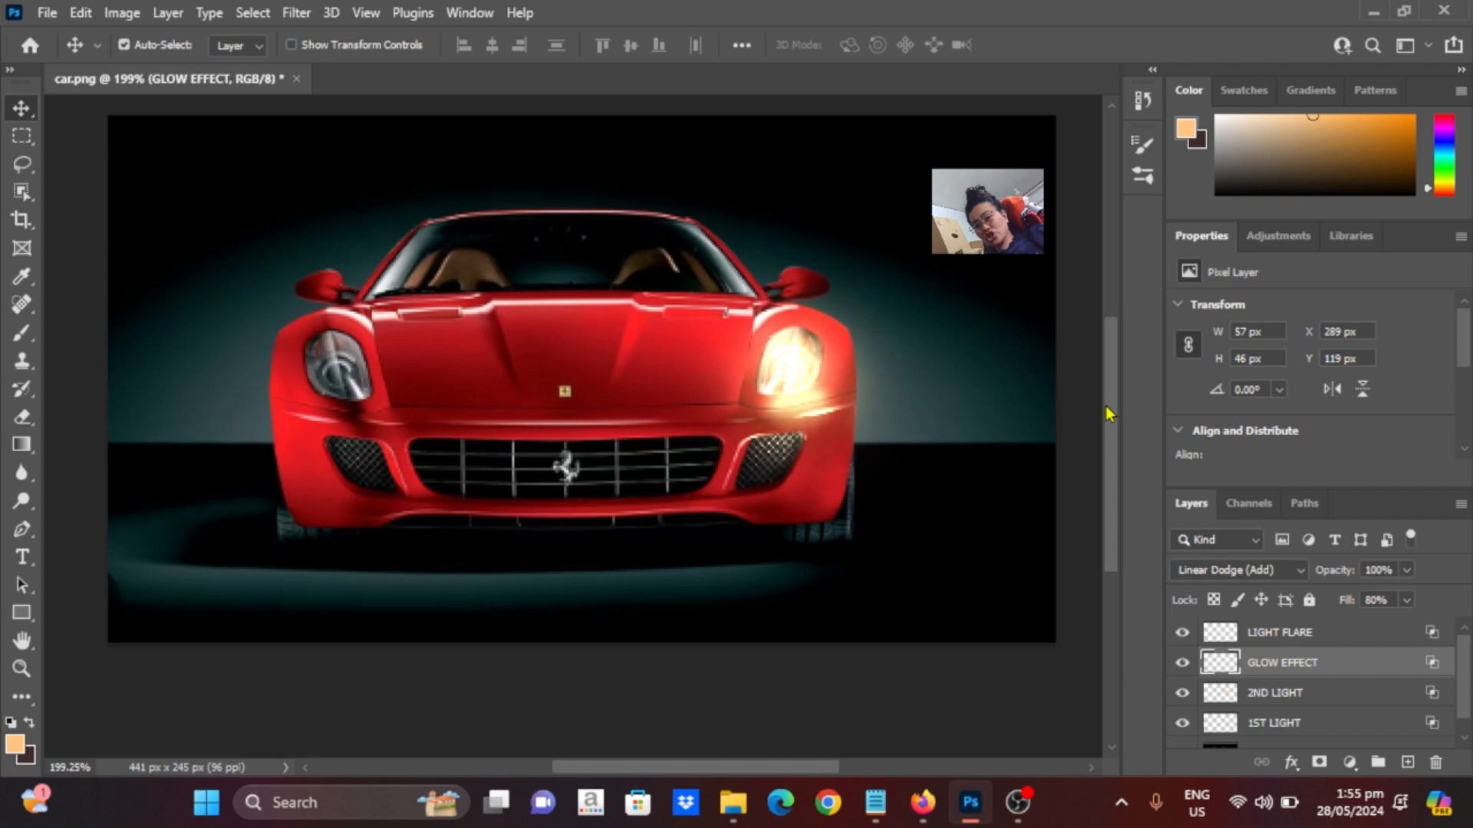
Paint one large dab centred on the lit headlight on the LIGHT FLARE layer with a 300 px brush
key(alt+bracketright)
click(23, 335)
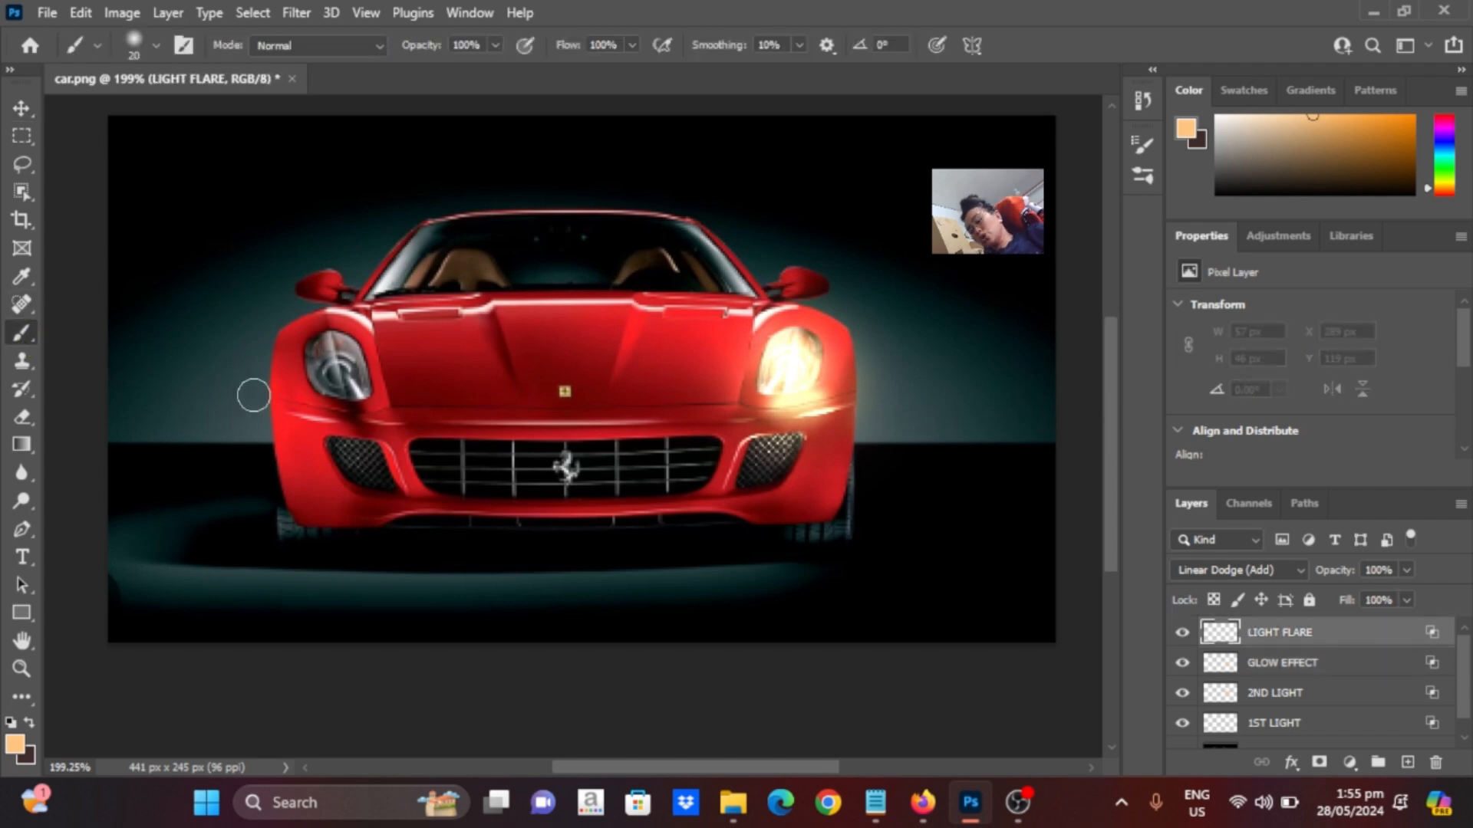
key(bracketright)
key(bracketright)
key(bracketright)
key(bracketright)
key(bracketright)
key(bracketright)
key(bracketright)
key(bracketright)
key(bracketright)
key(bracketright)
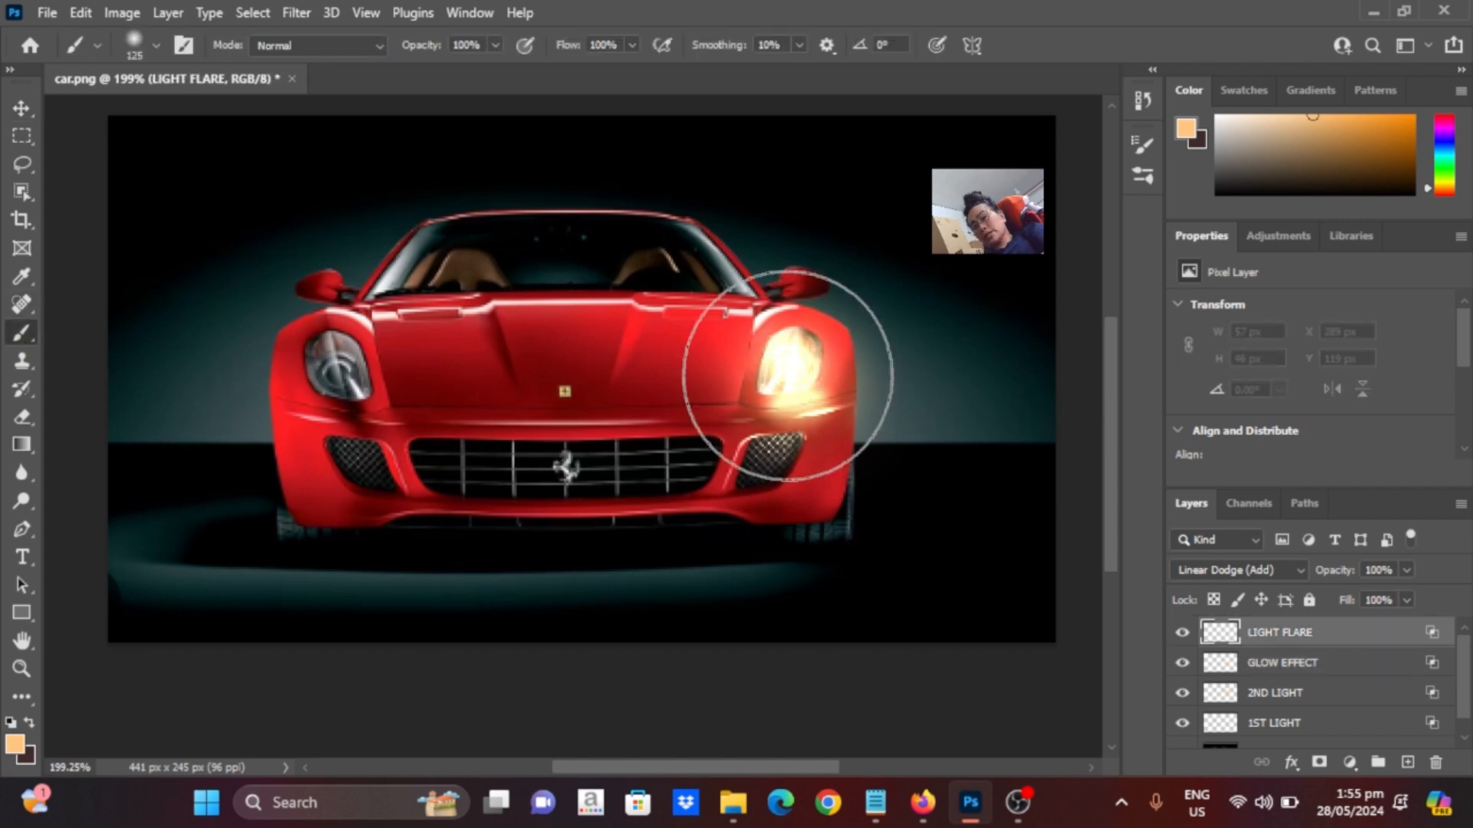
key(bracketright)
key(bracketright)
key(bracketright)
key(bracketright)
click(789, 376)
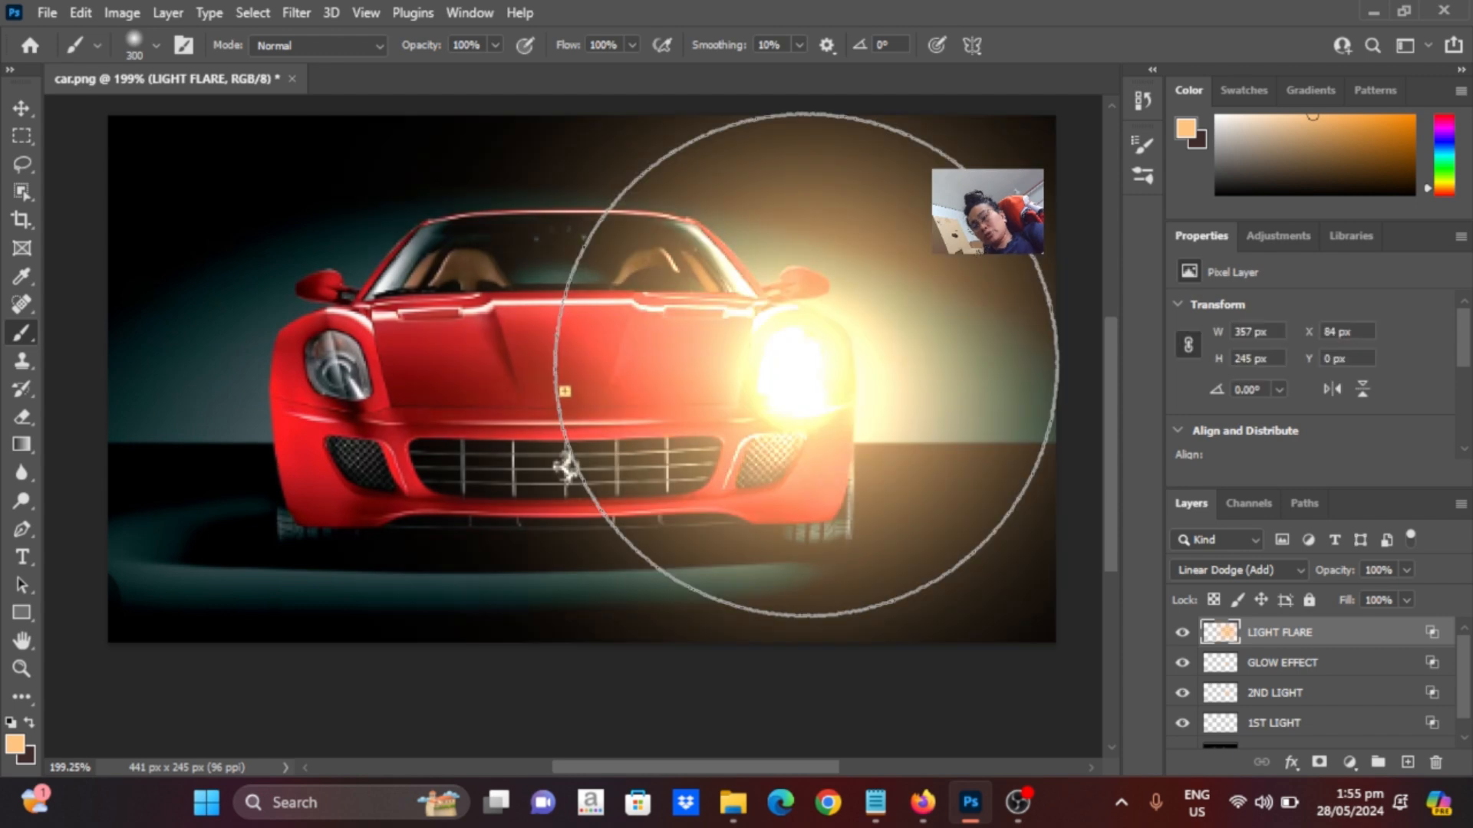
Reposition the painted flare over the headlight and scale it to about 485 by 402 px
key(v)
drag(847, 383, 798, 400)
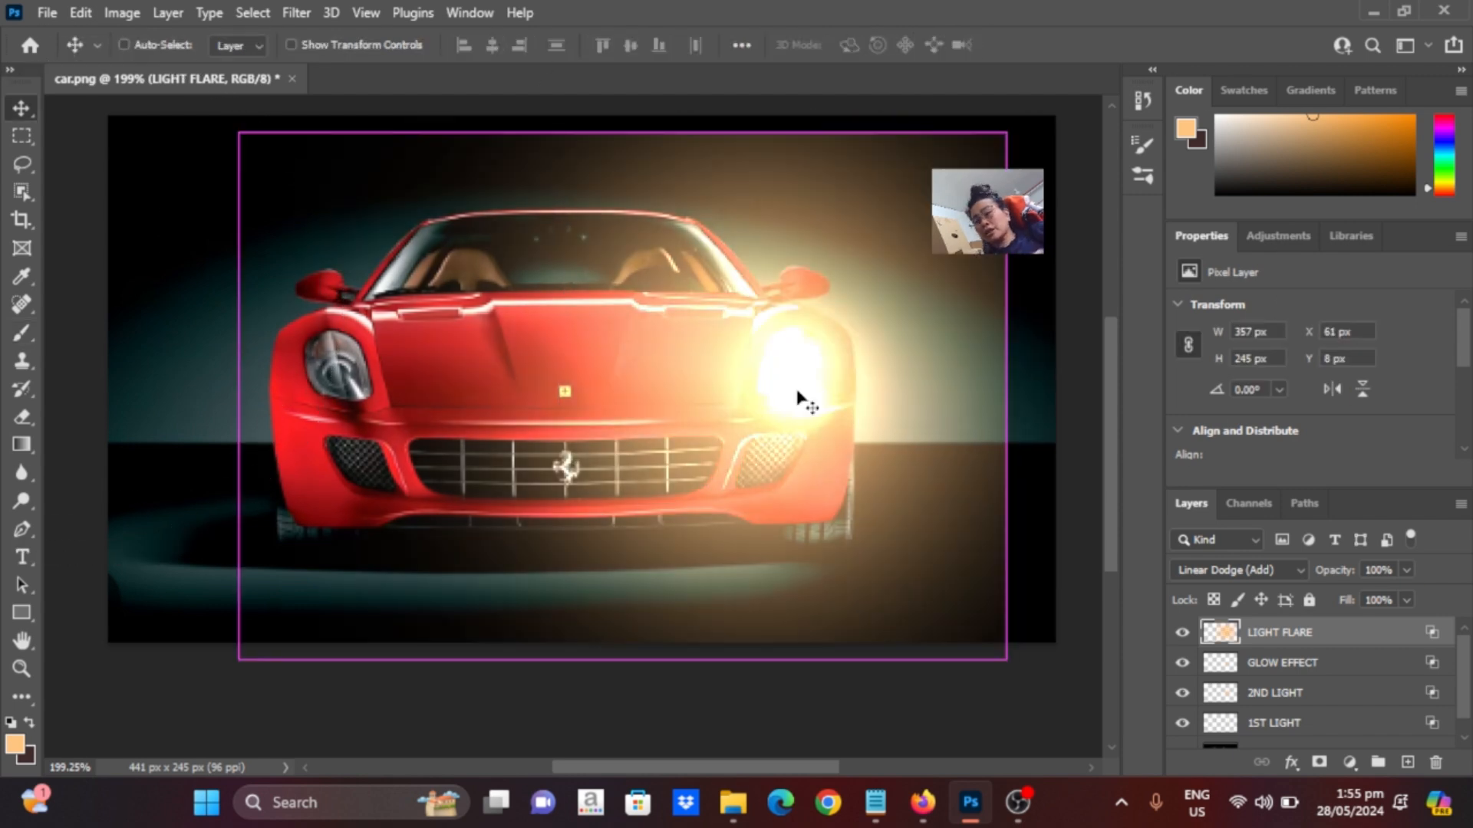
key(ctrl+t)
drag(1007, 131, 782, 254)
key(Return)
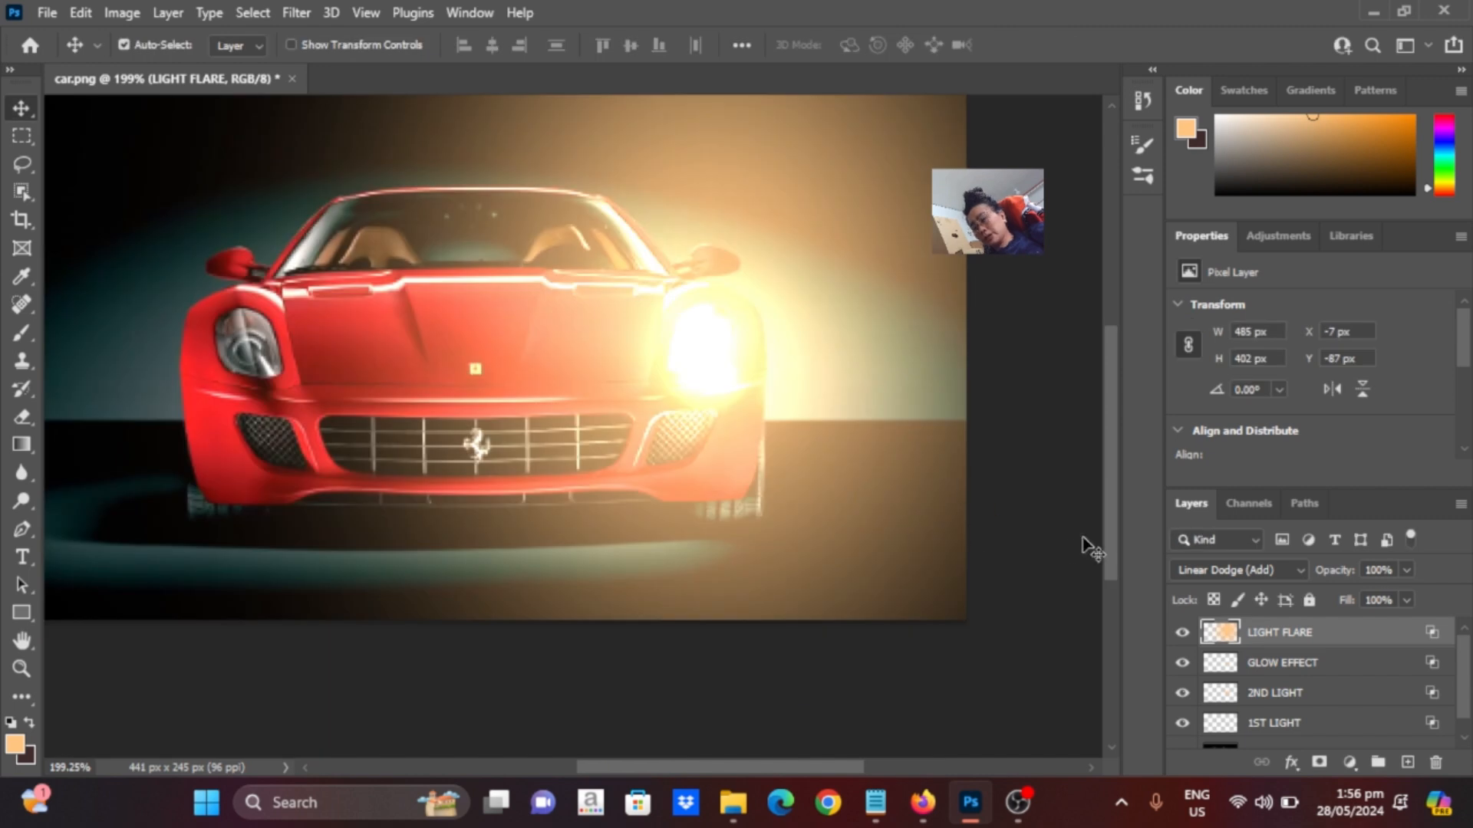
Hide the LIGHT FLARE layer and make a triangular Polygonal Lasso selection fanning from the lit headlight to below the canvas
click(1182, 638)
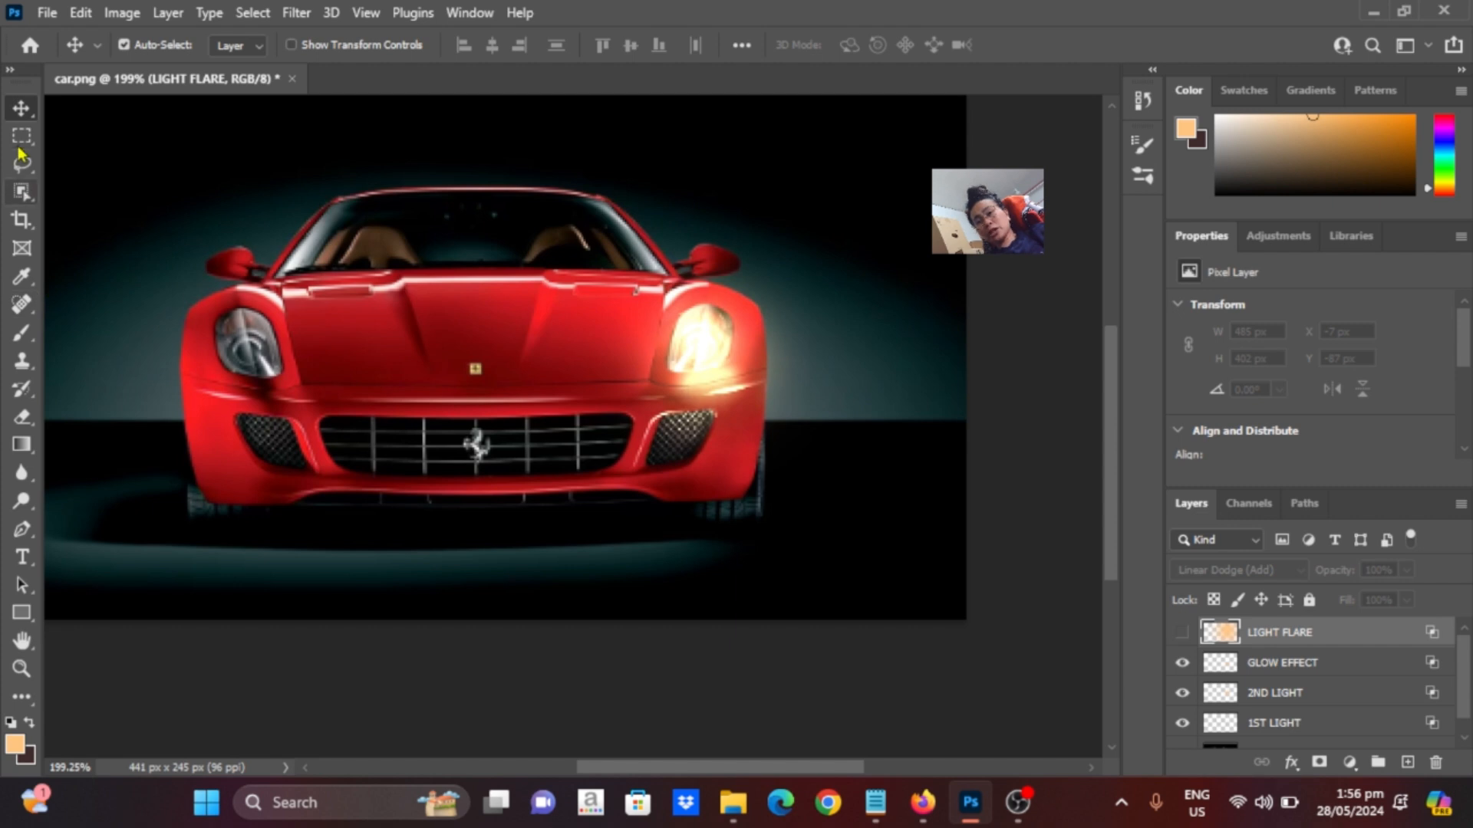
drag(25, 165, 113, 197)
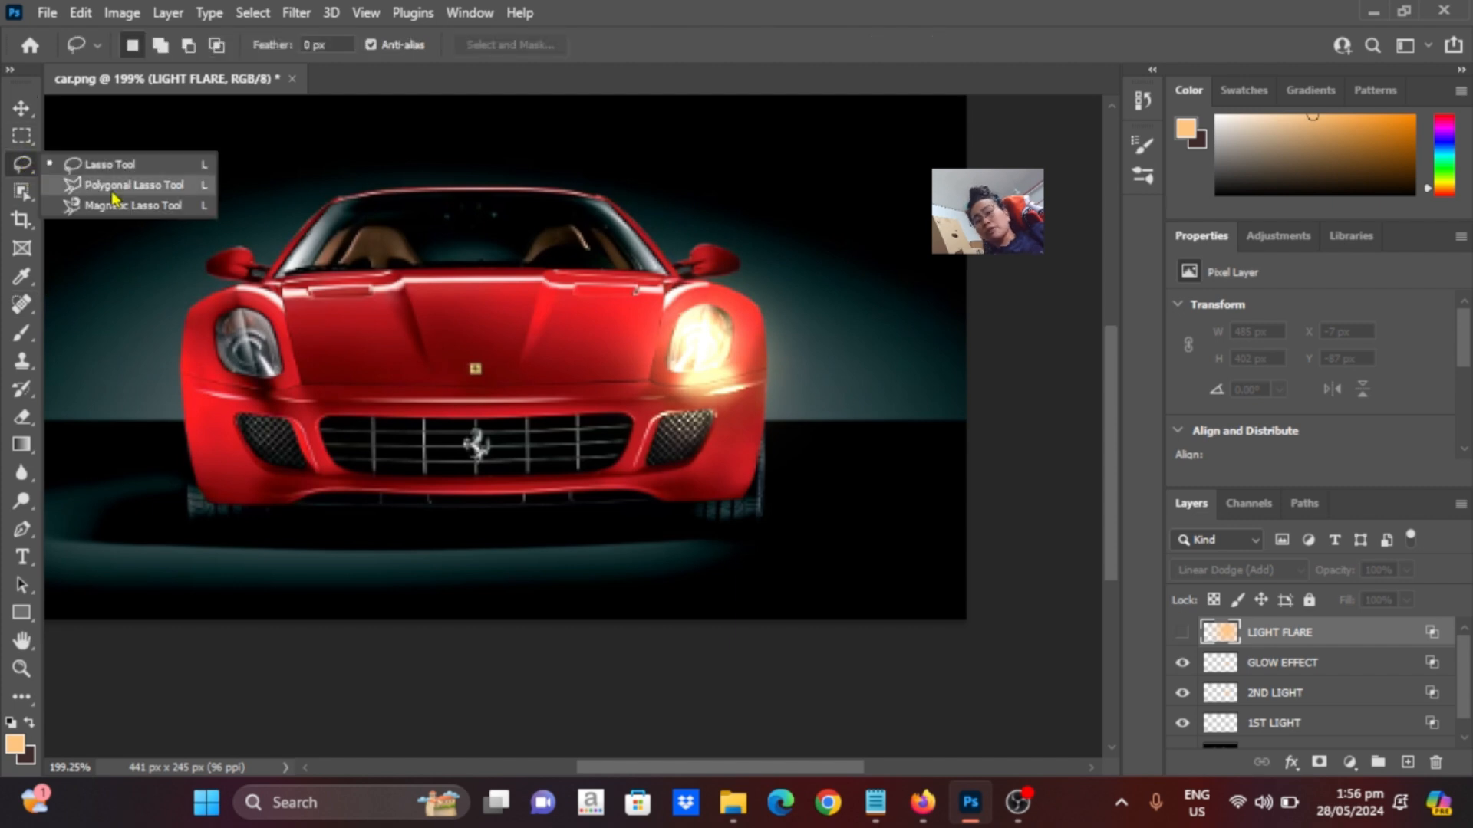
click(113, 190)
click(762, 338)
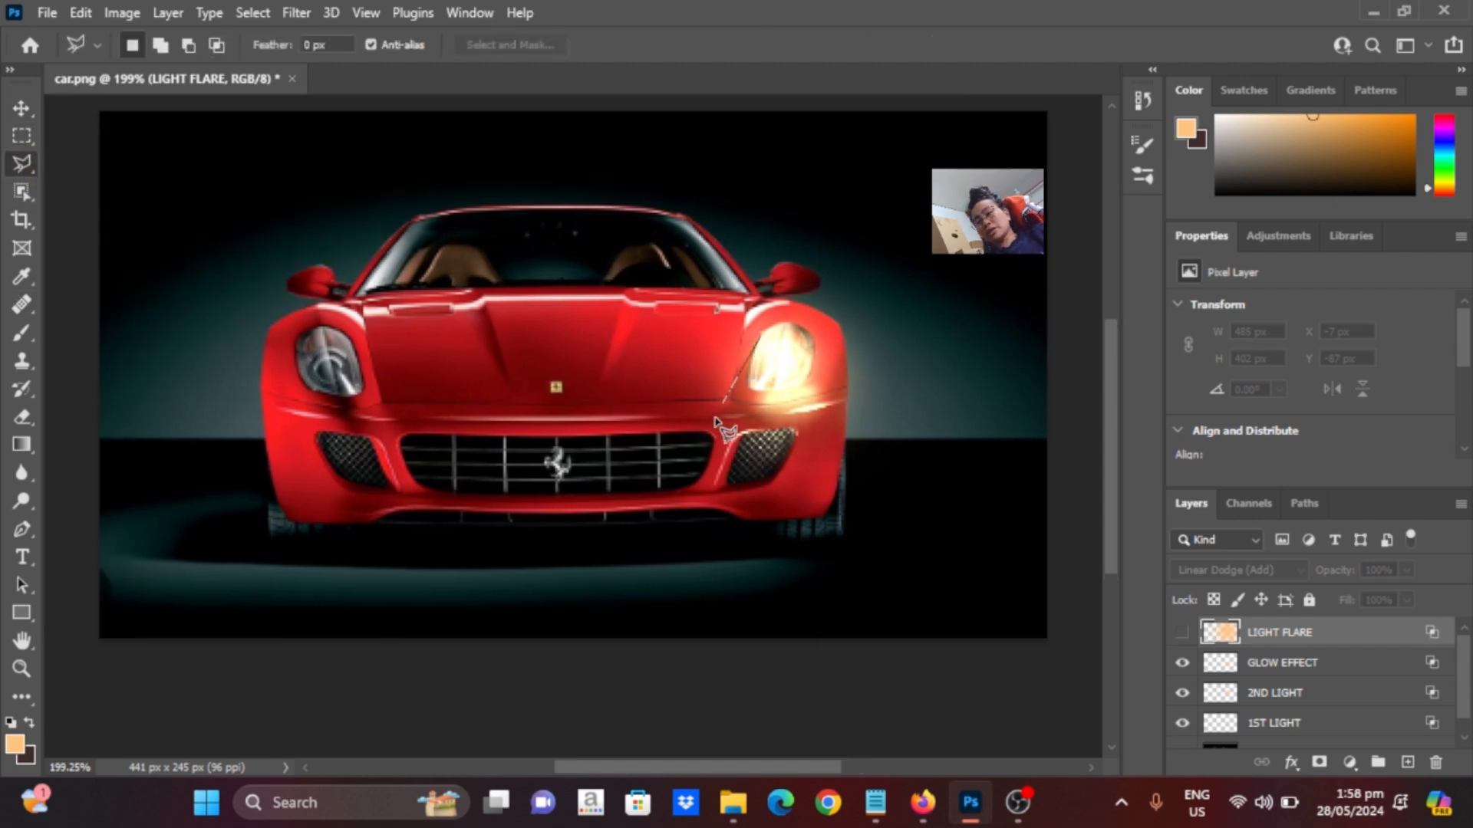
click(443, 705)
click(1060, 700)
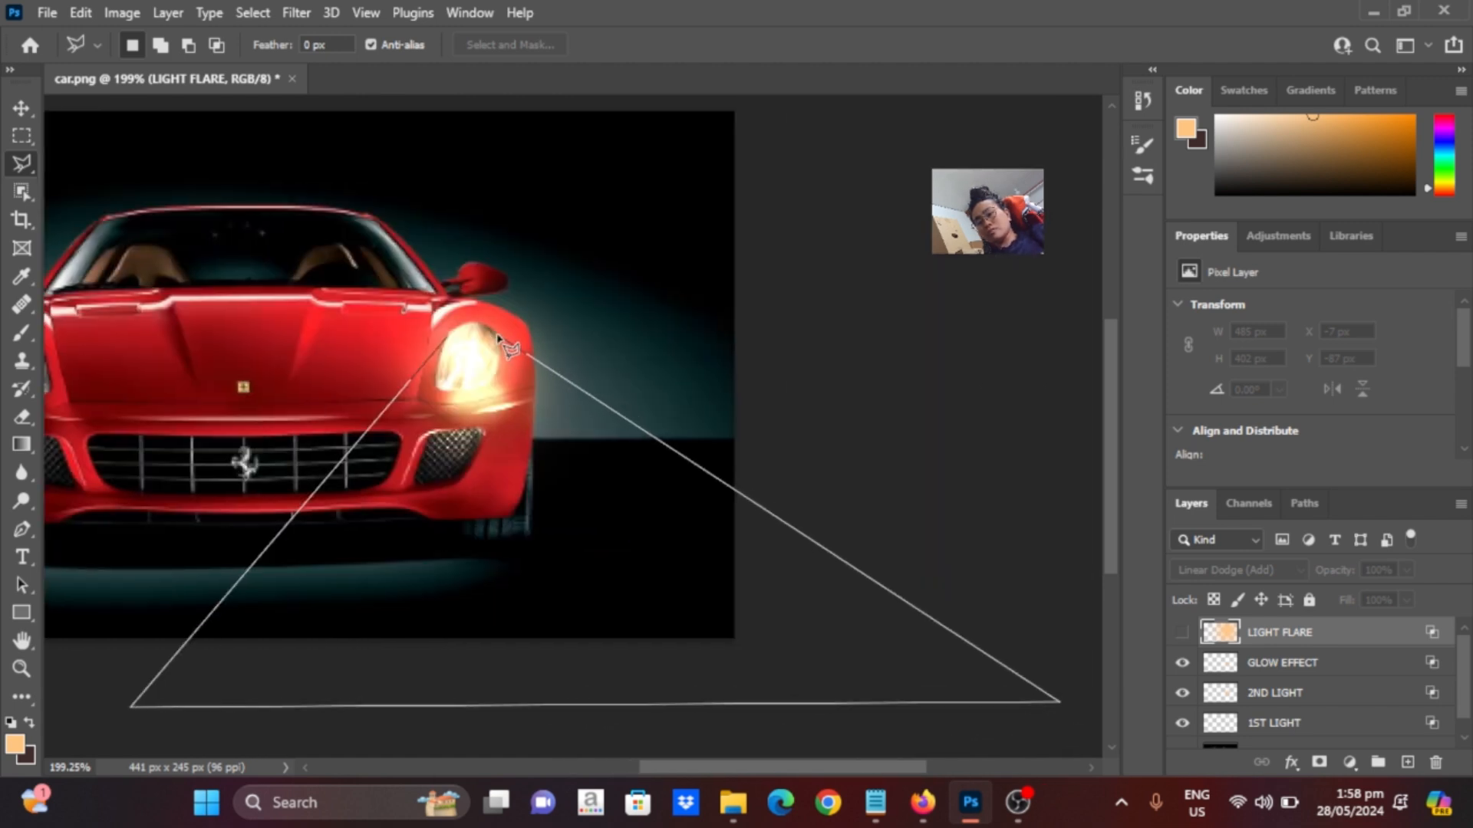
click(459, 336)
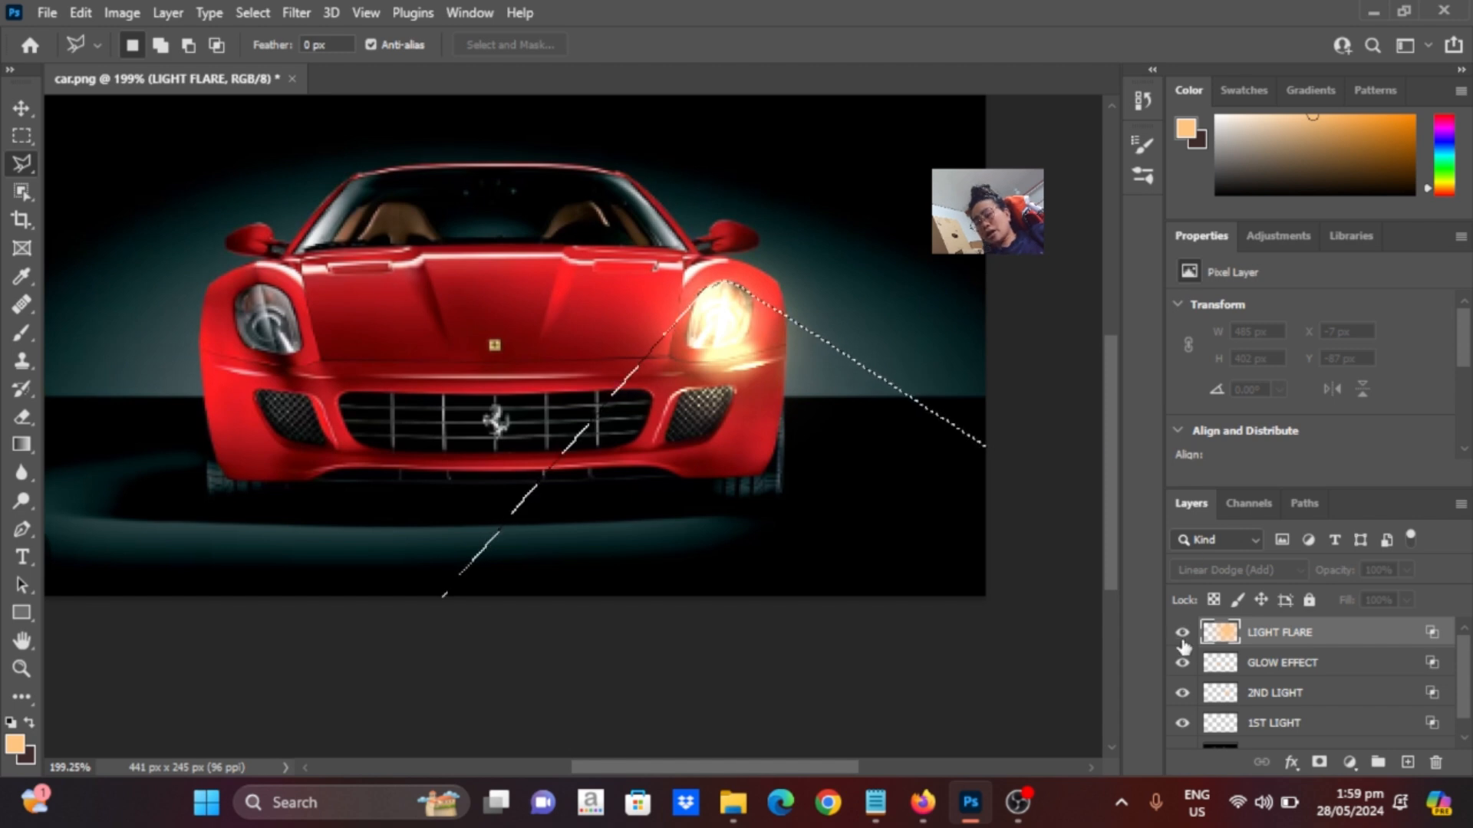
Show the LIGHT FLARE layer and mask it with the triangular selection, choosing to view the mask's properties
click(1182, 633)
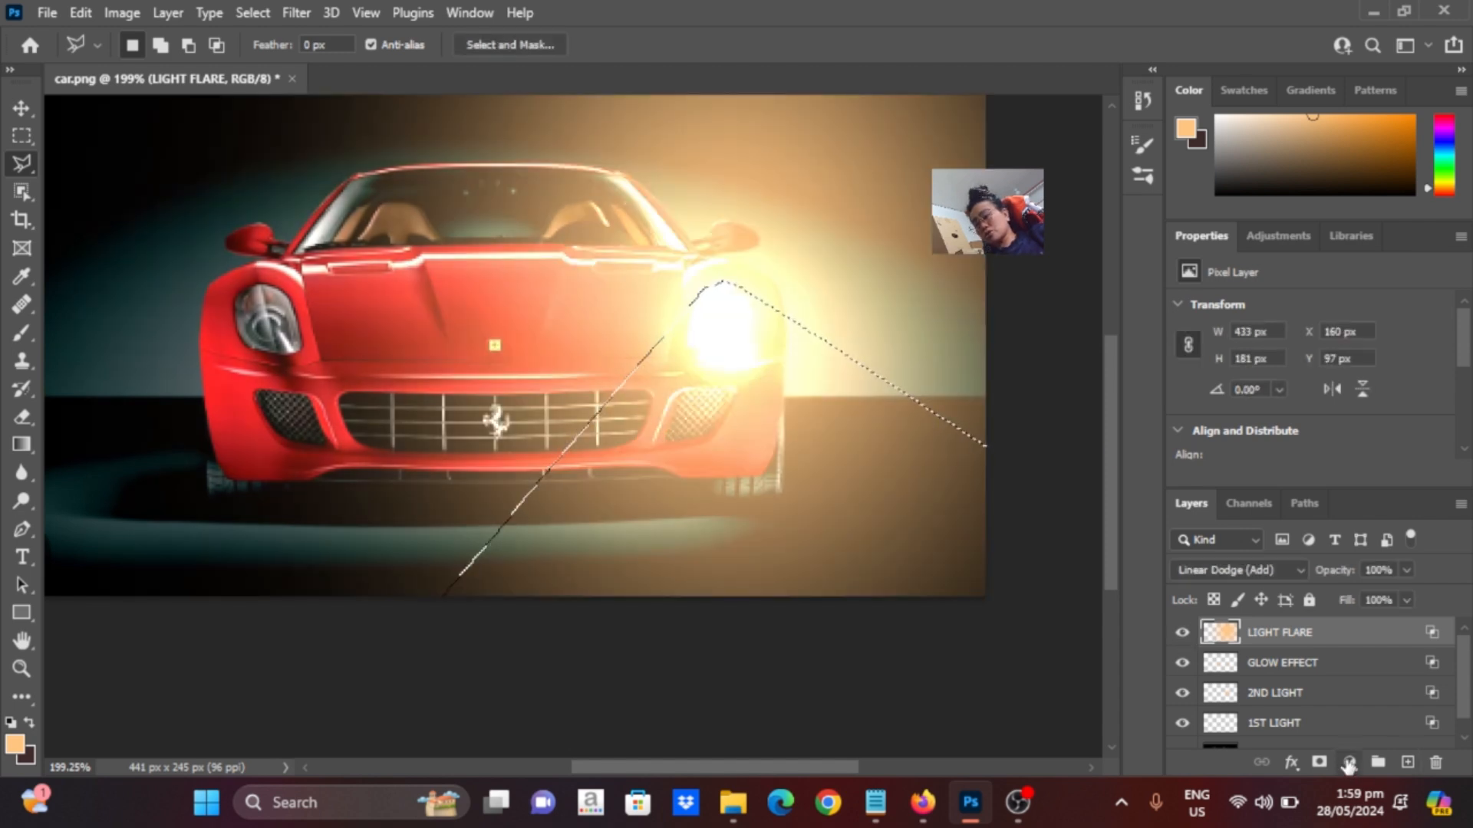
click(1320, 763)
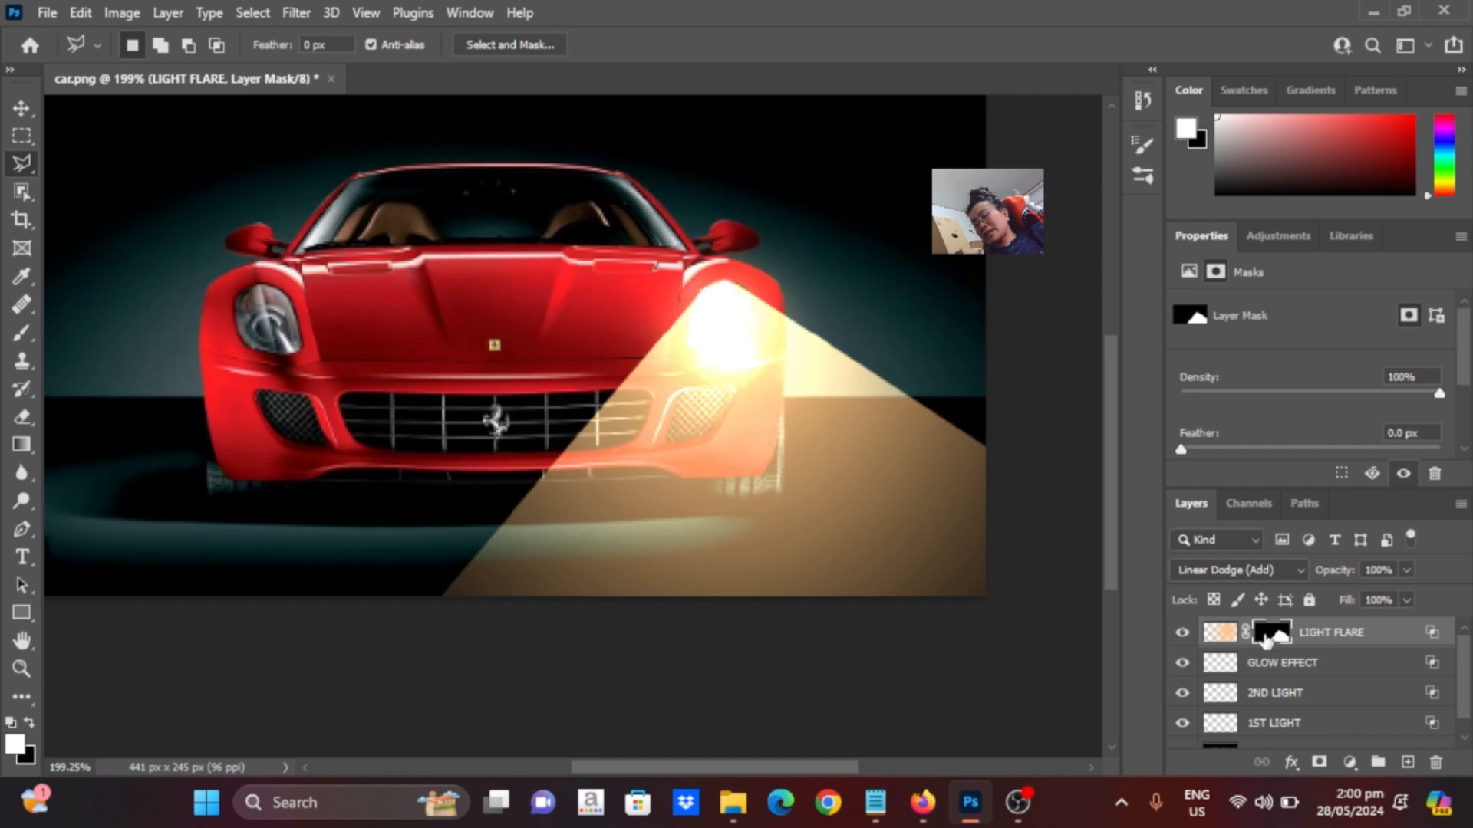
double_click(1266, 637)
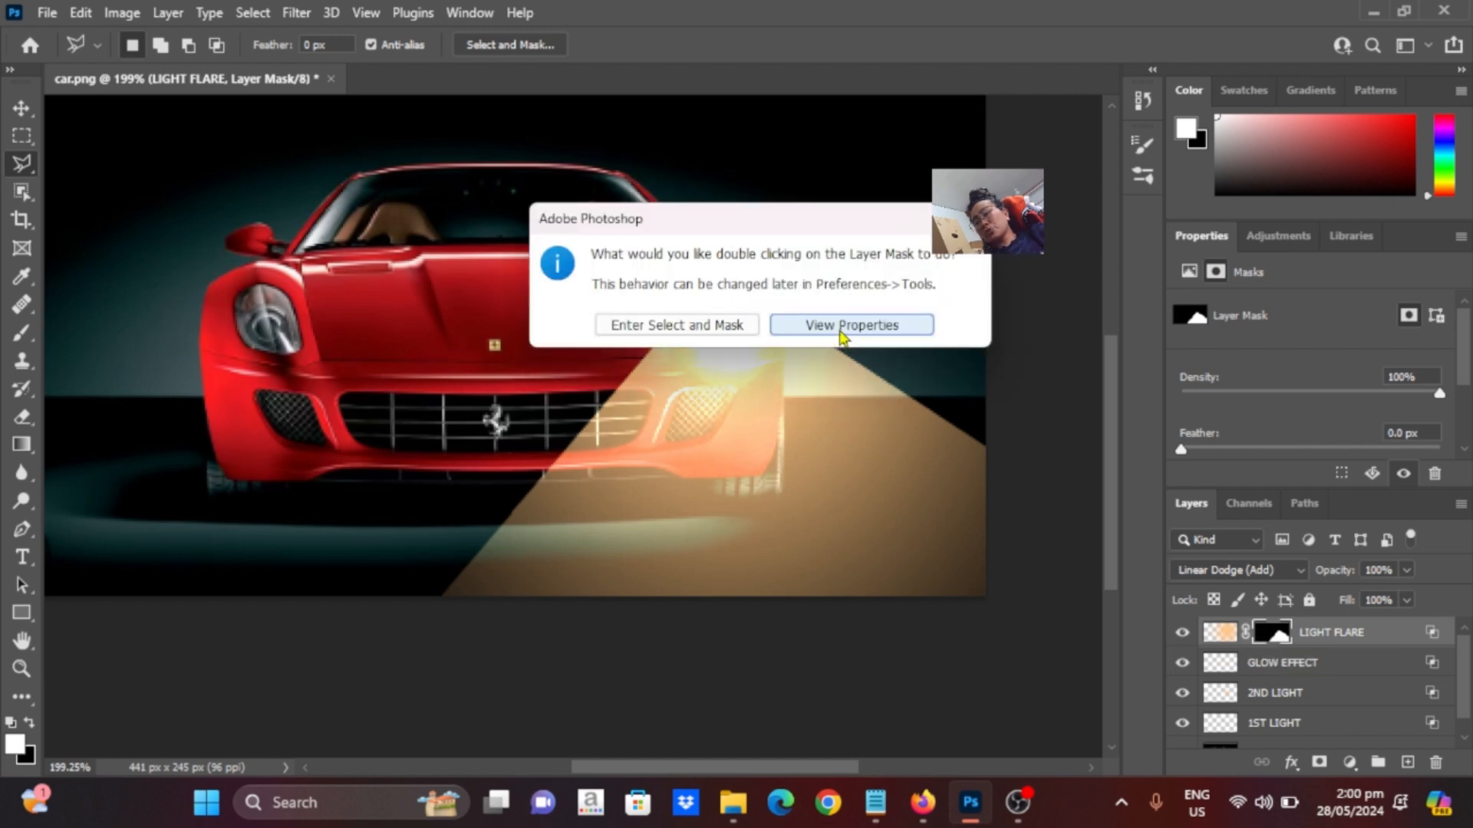
click(842, 325)
key(v)
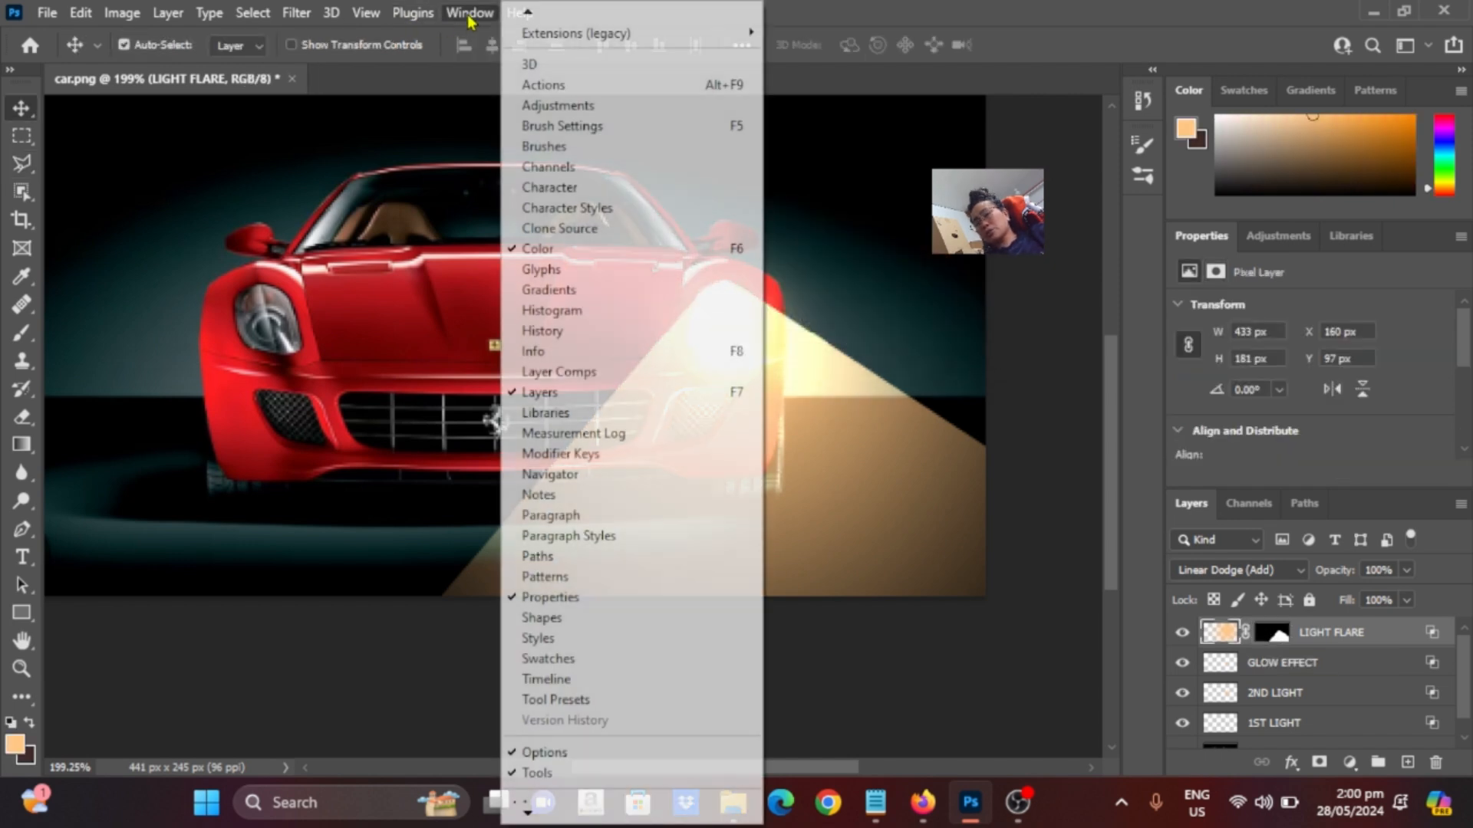
click(469, 13)
click(560, 598)
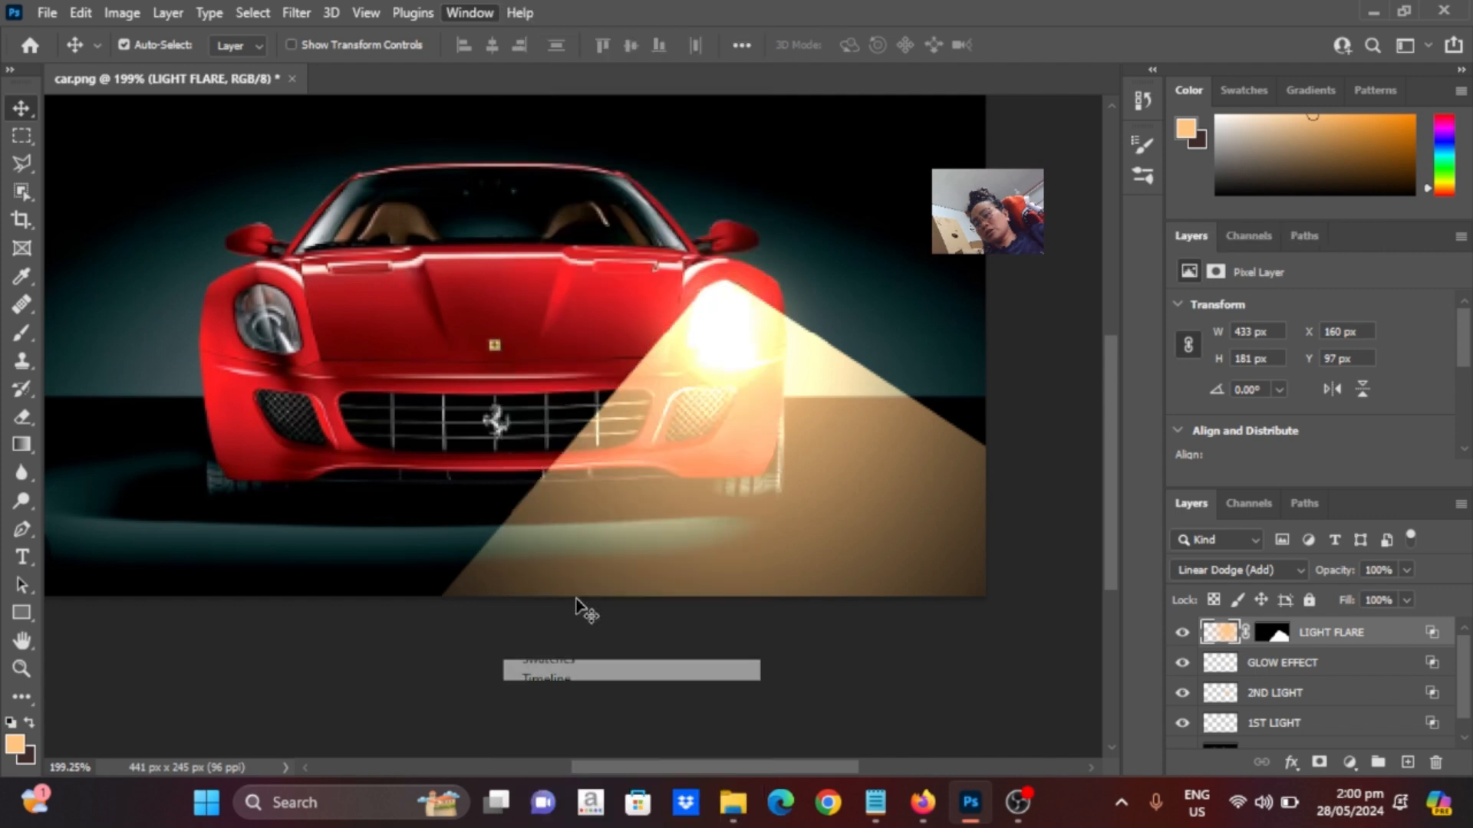
Feather the LIGHT FLARE layer mask by 15 px and lower the layer's fill to 50%
click(1270, 634)
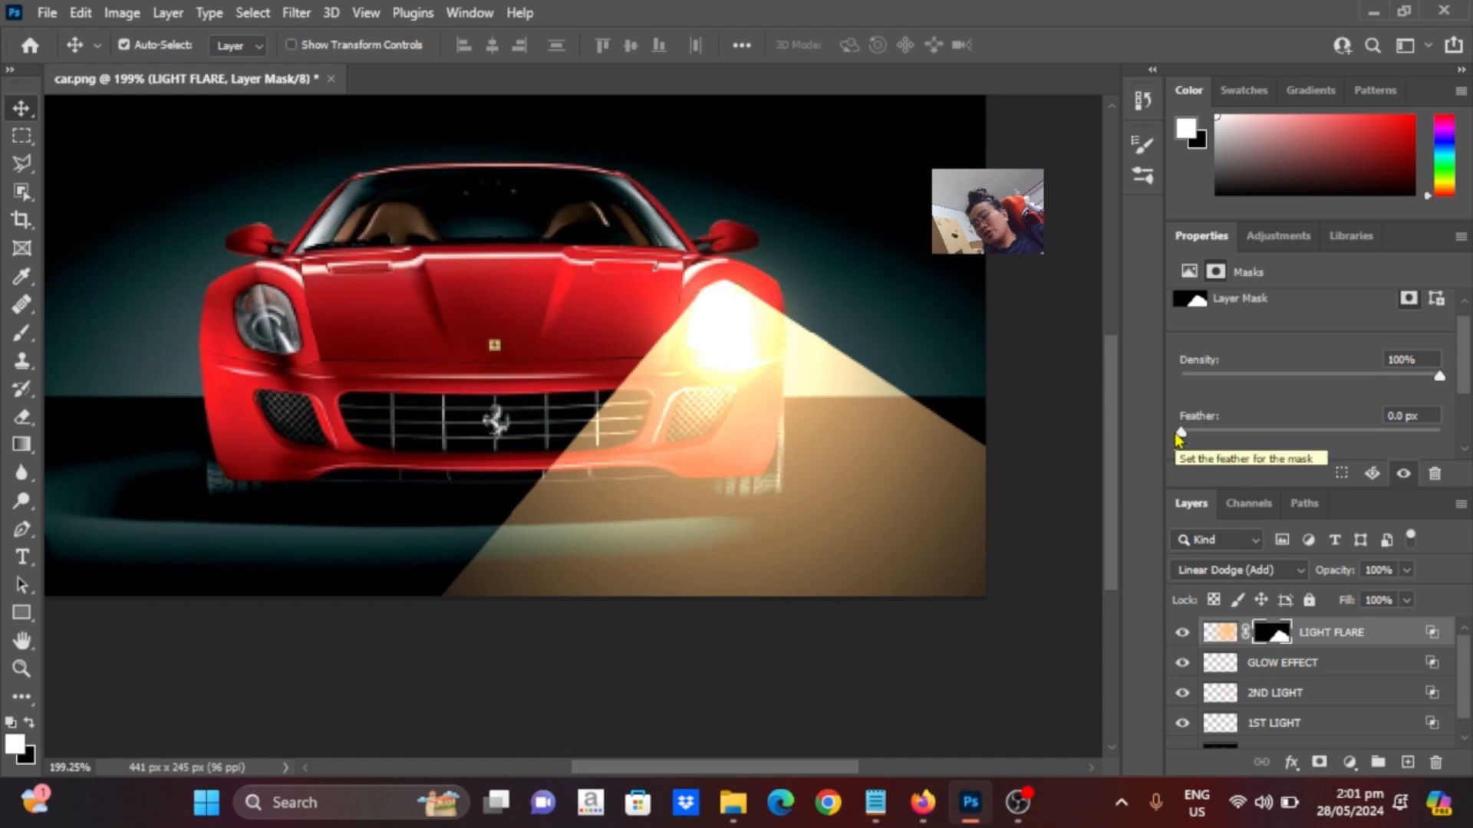
drag(1177, 434, 1350, 445)
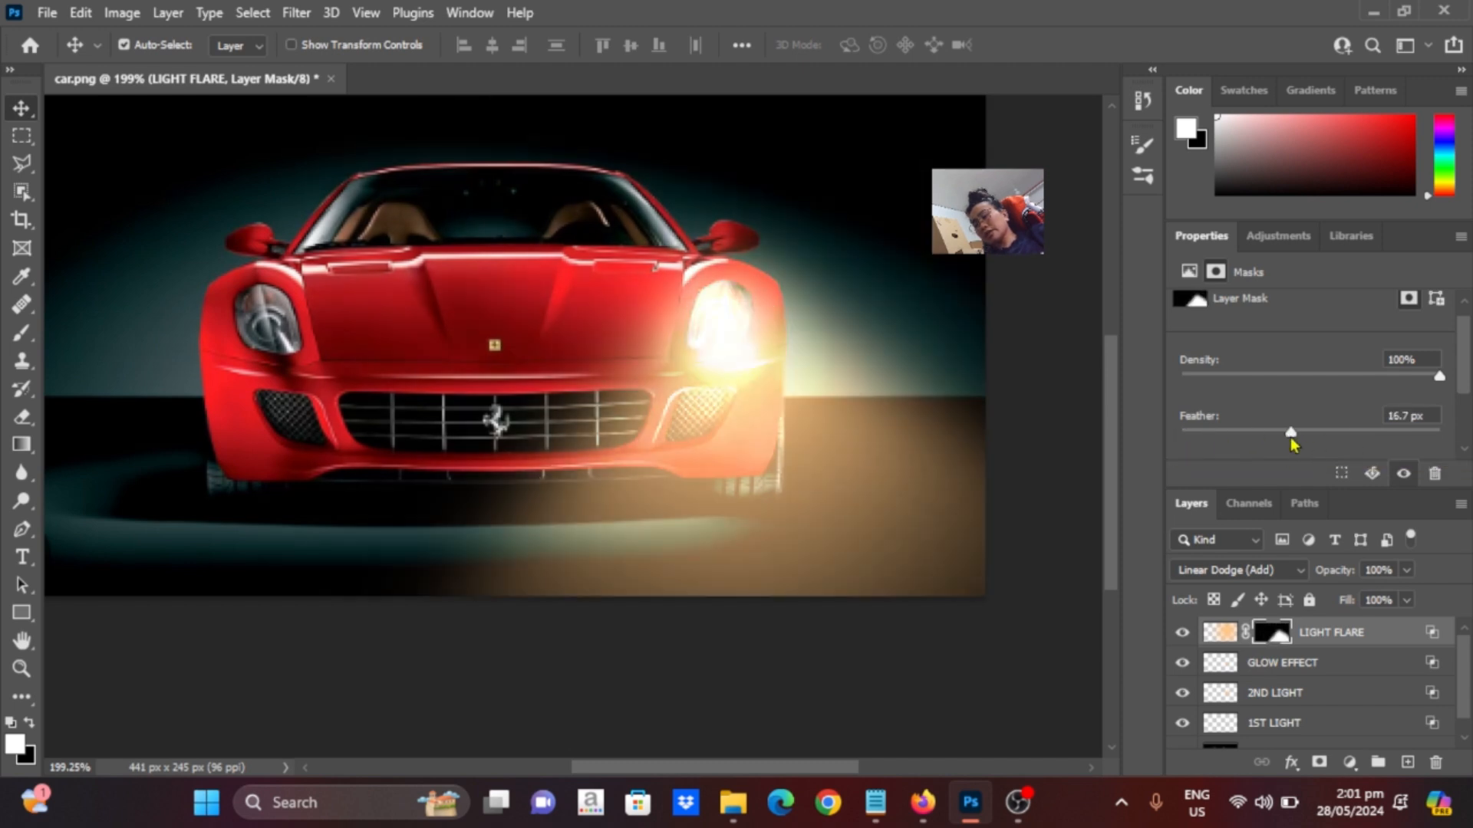
drag(1290, 437, 1287, 436)
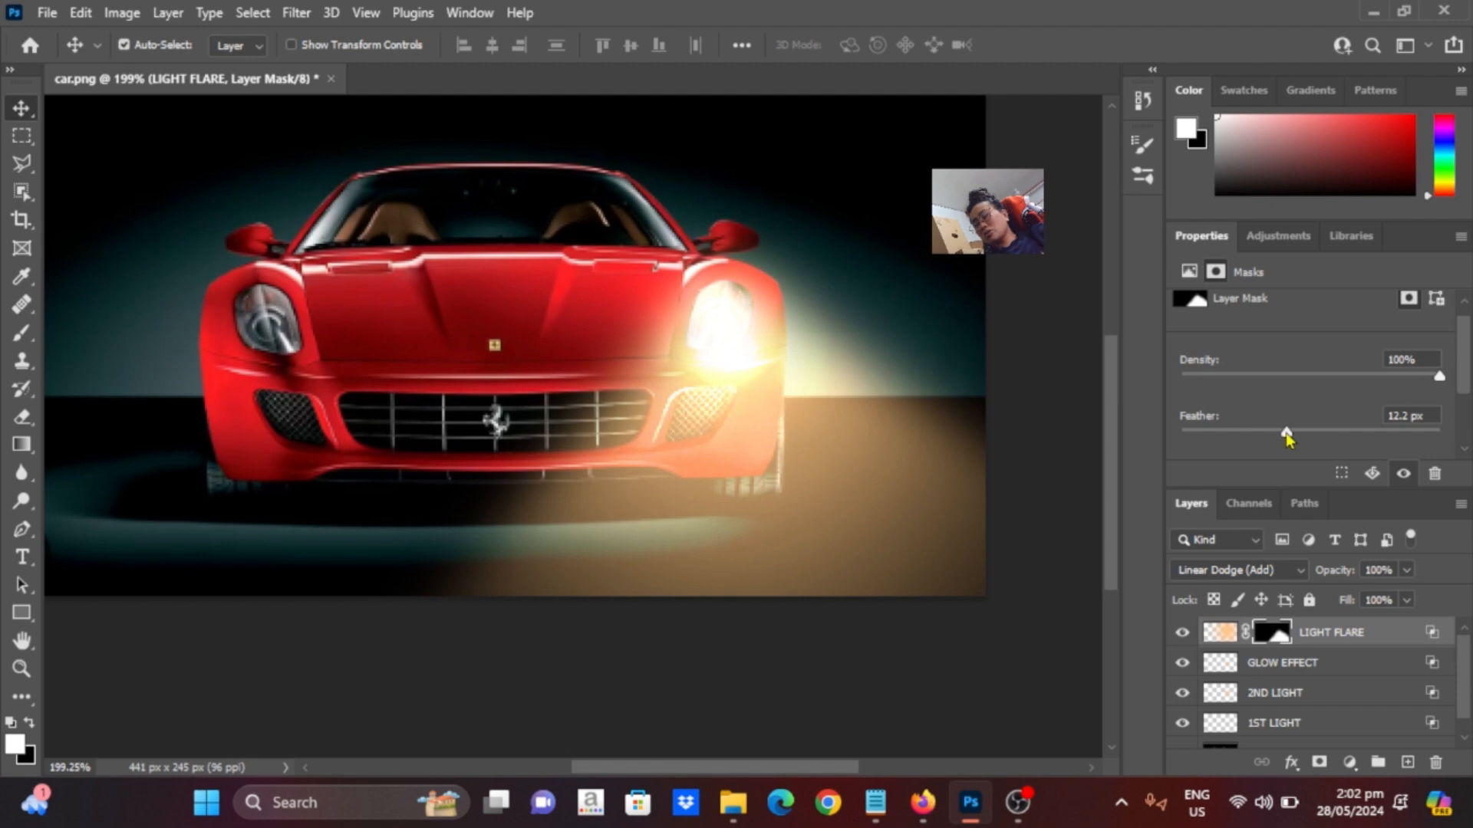
click(1410, 415)
text(20px)
key(Return)
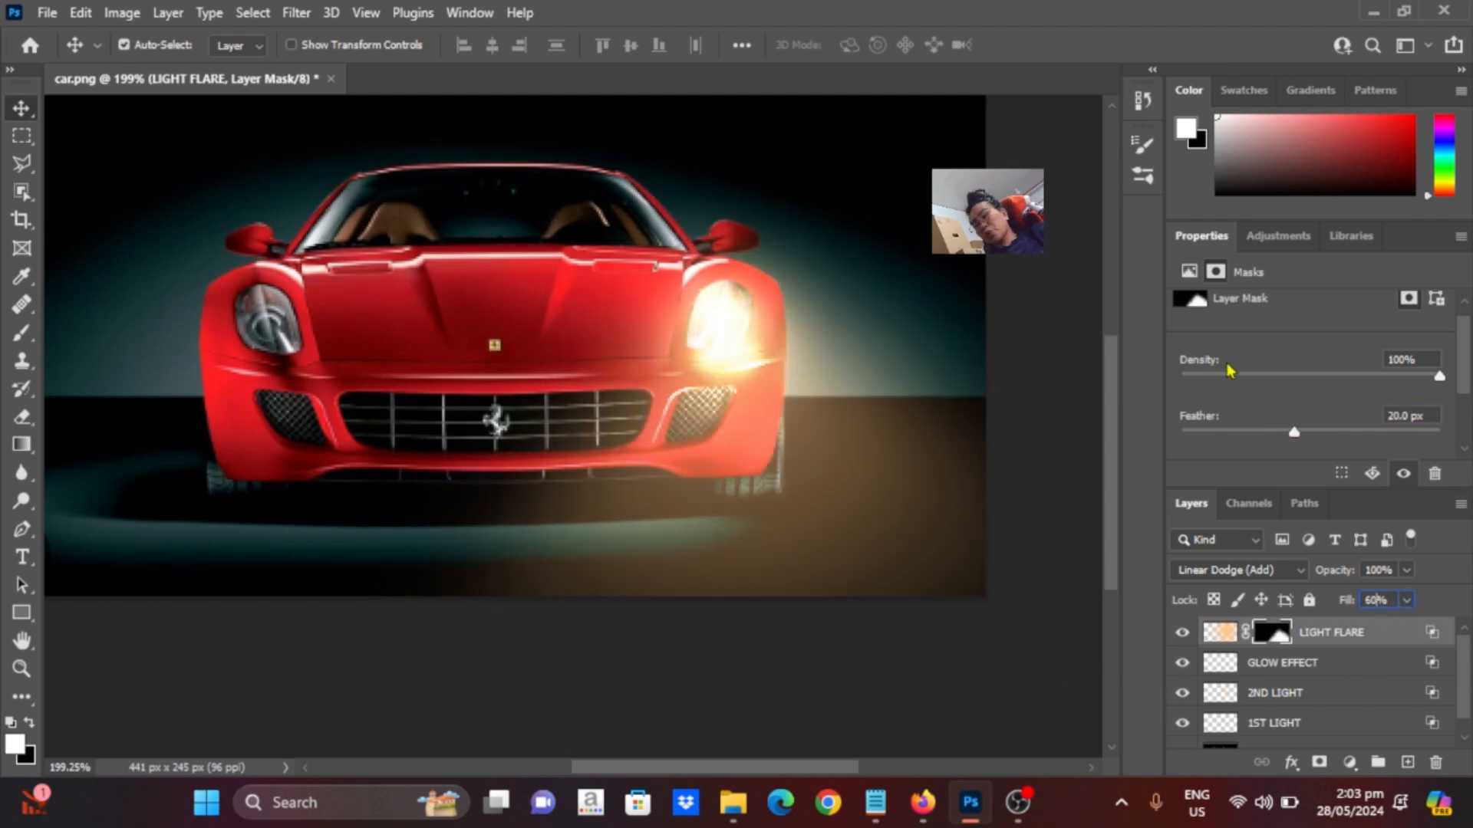
double_click(1396, 415)
text(15)
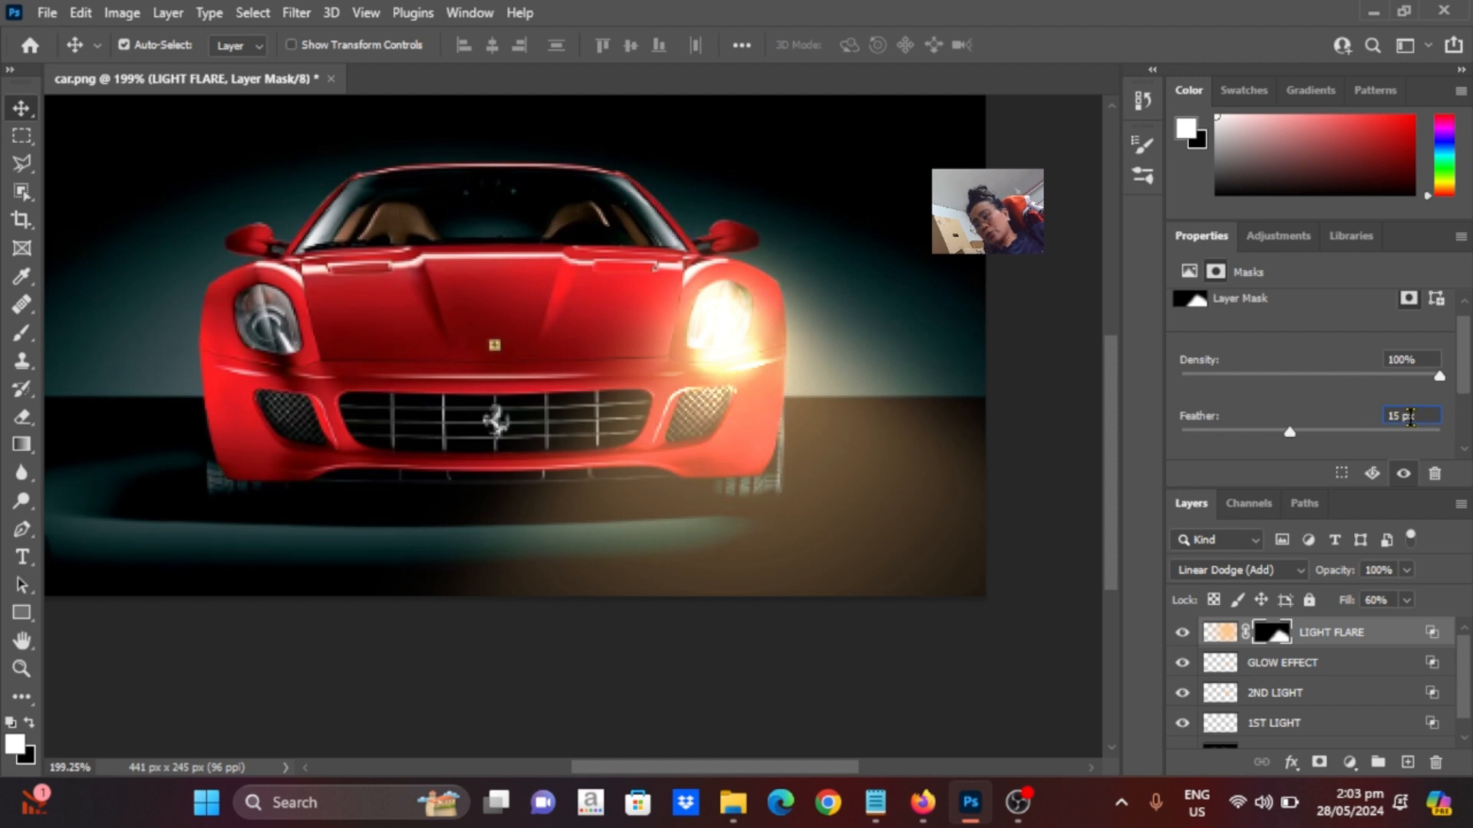
key(ctrl+2)
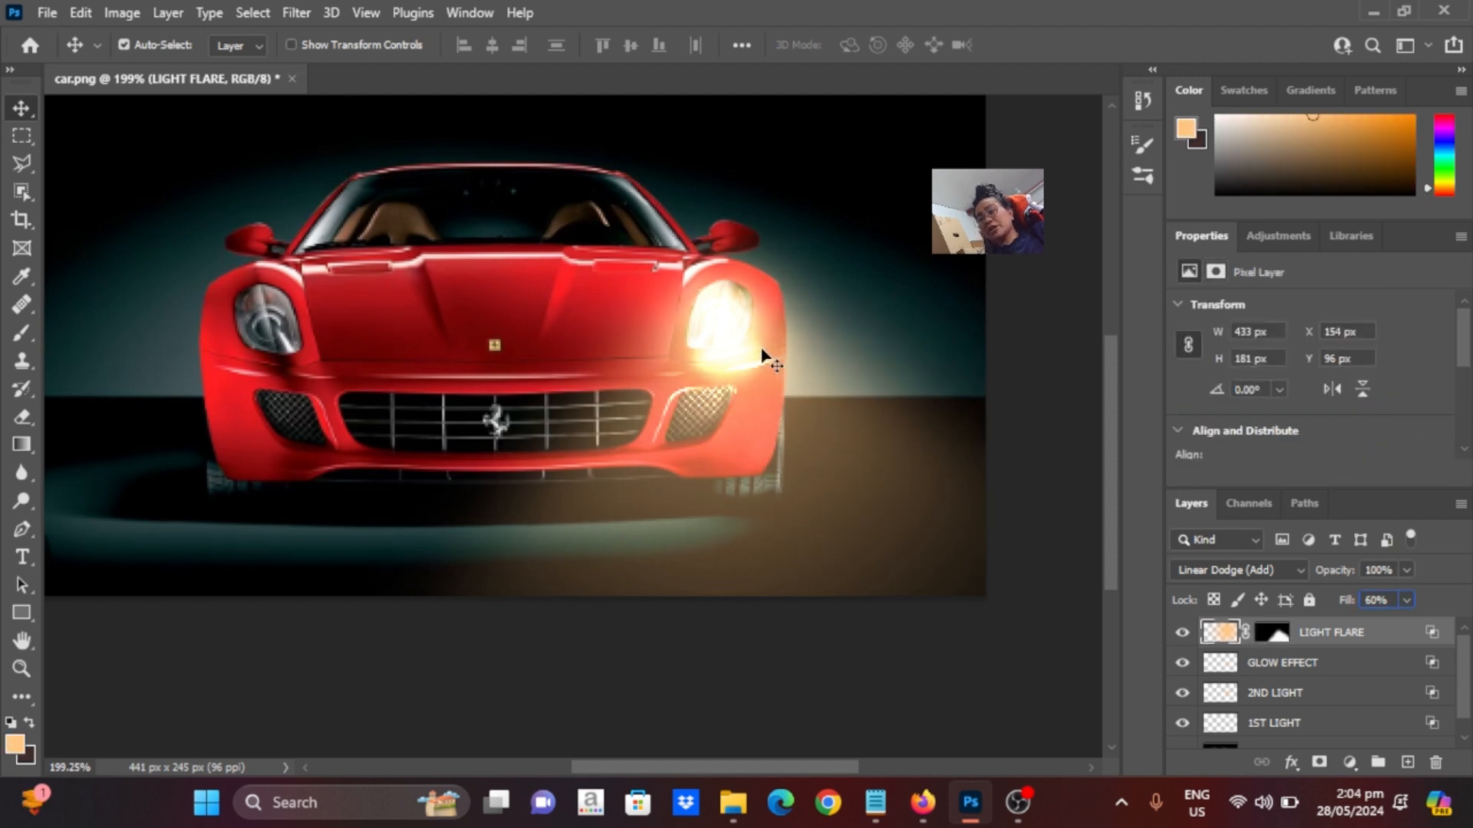
key(shift+Down)
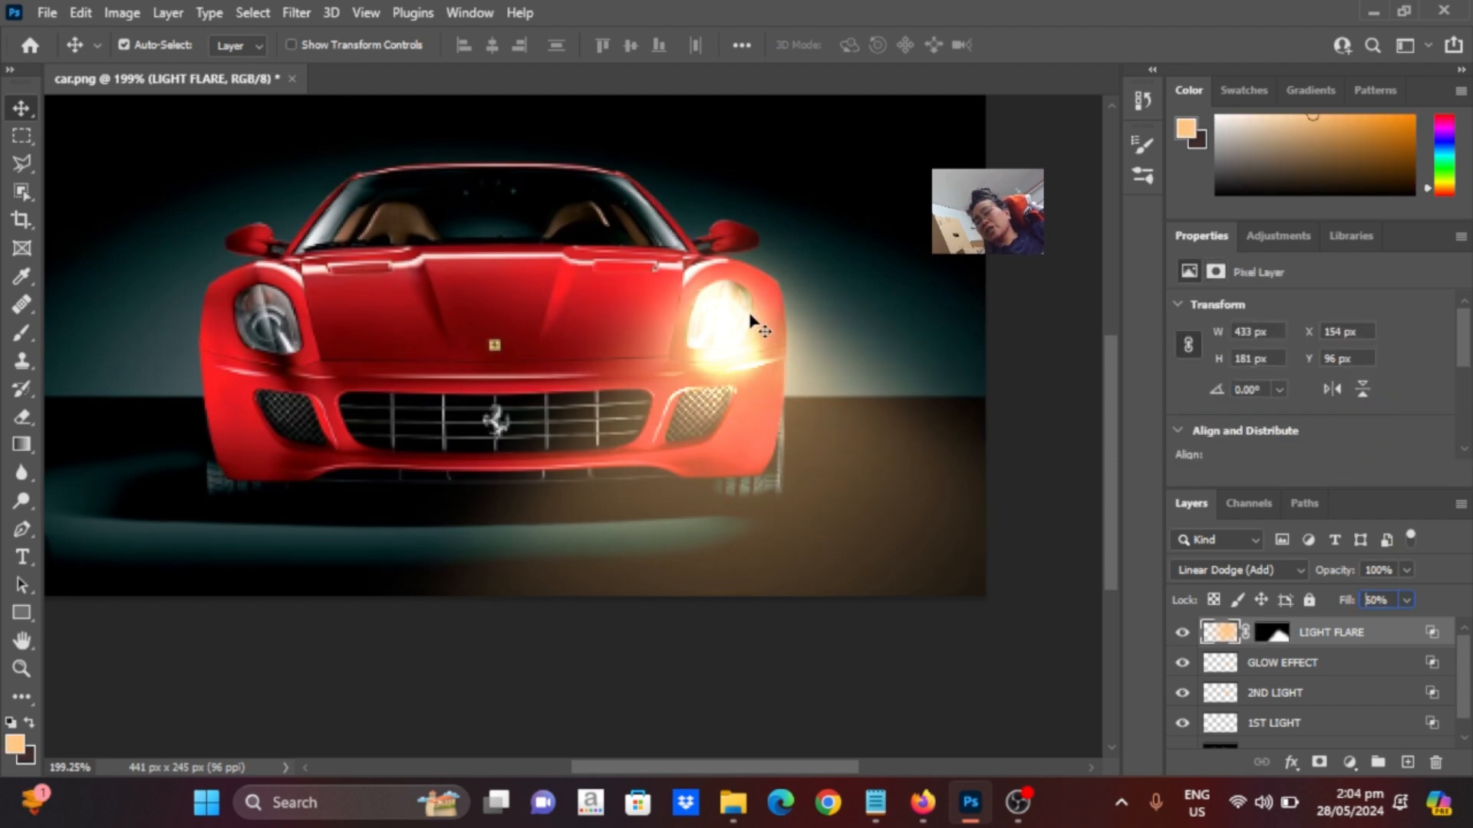
Add a Color Lookup adjustment directly above Layer 1 using the Soft_Warming.look 3DLUT file
scroll(1425, 655, down, 1)
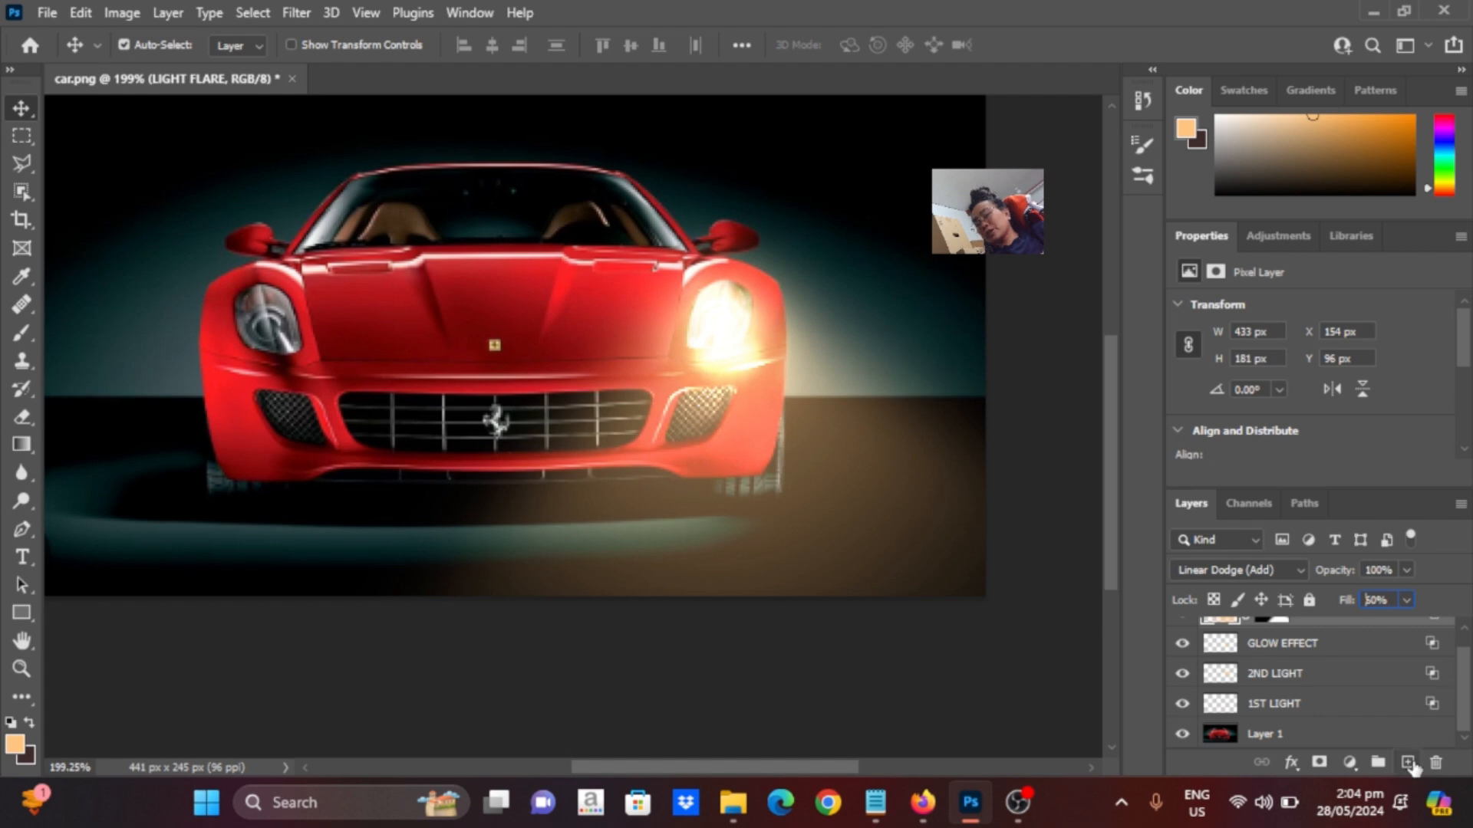
click(1281, 741)
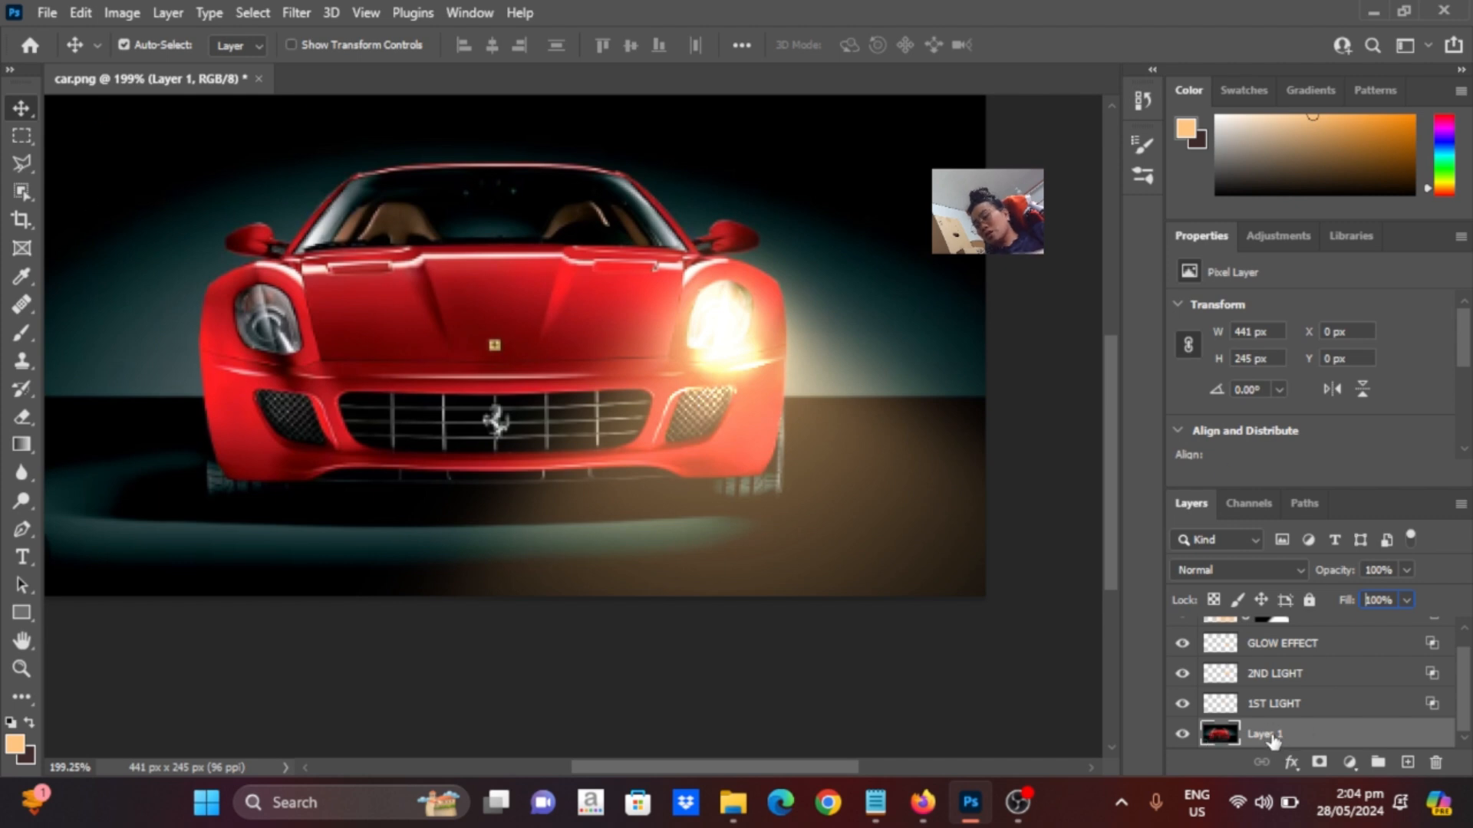
click(1349, 767)
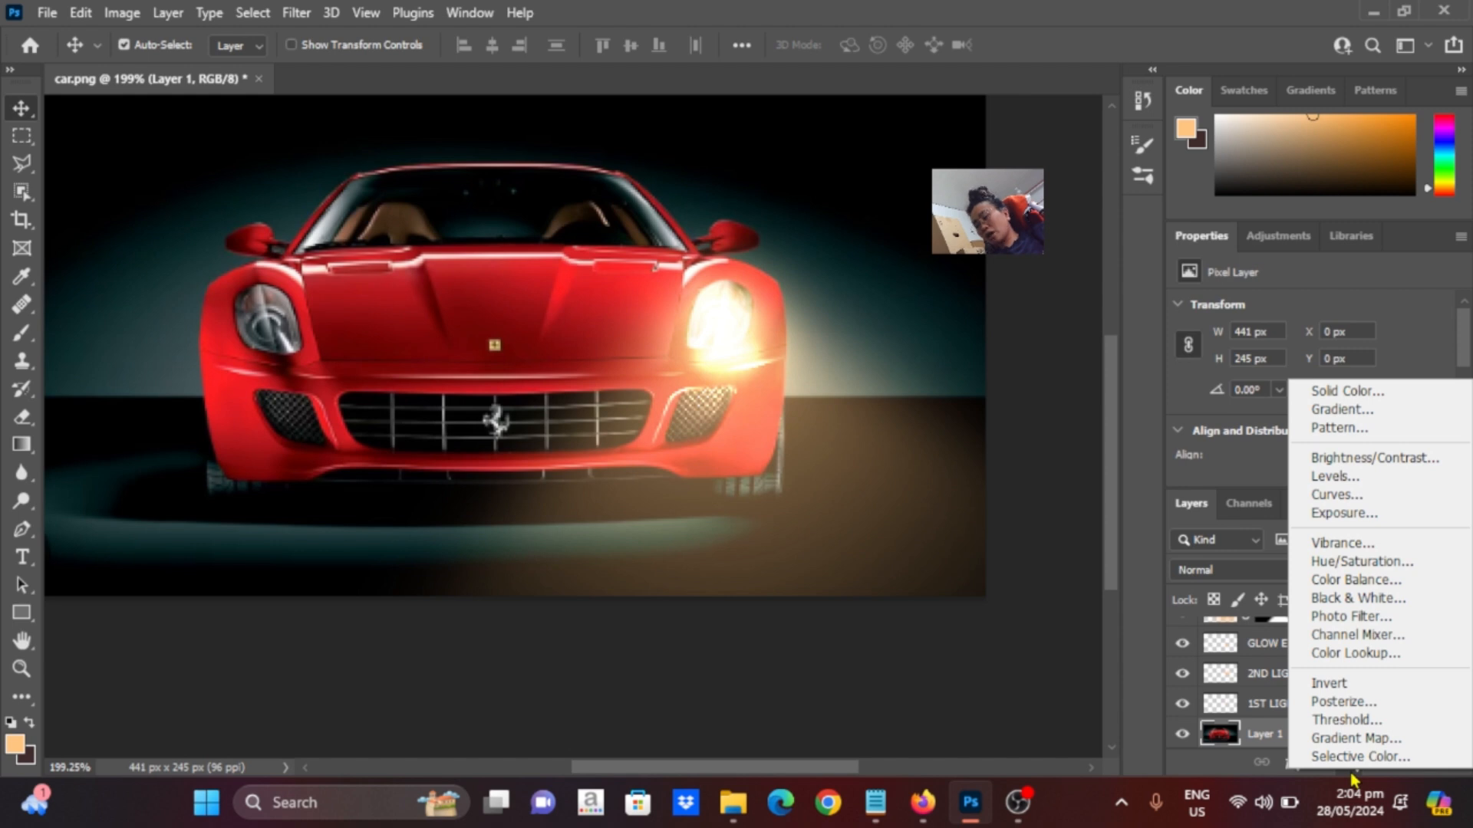
click(1350, 770)
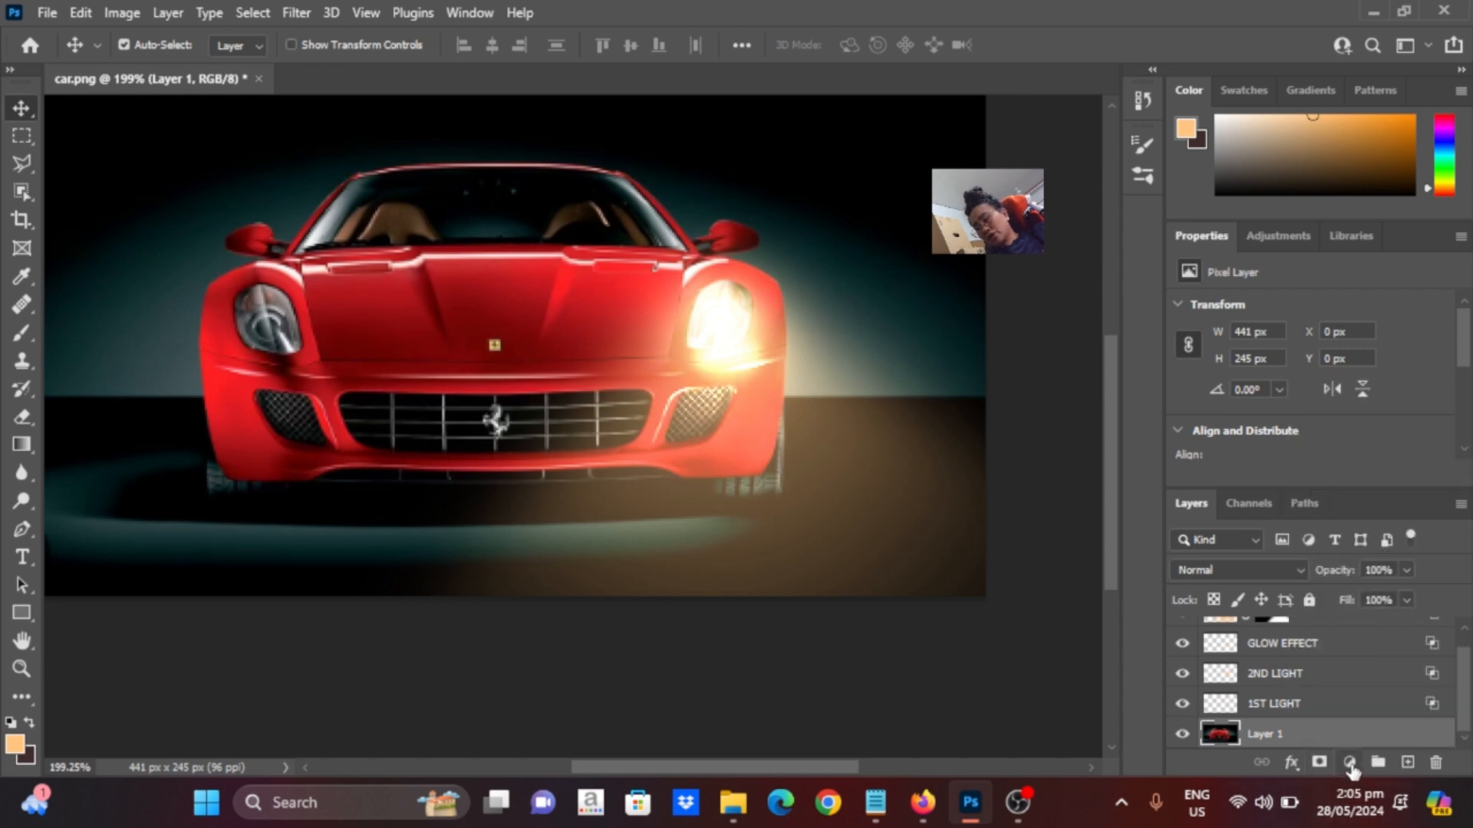
click(1350, 769)
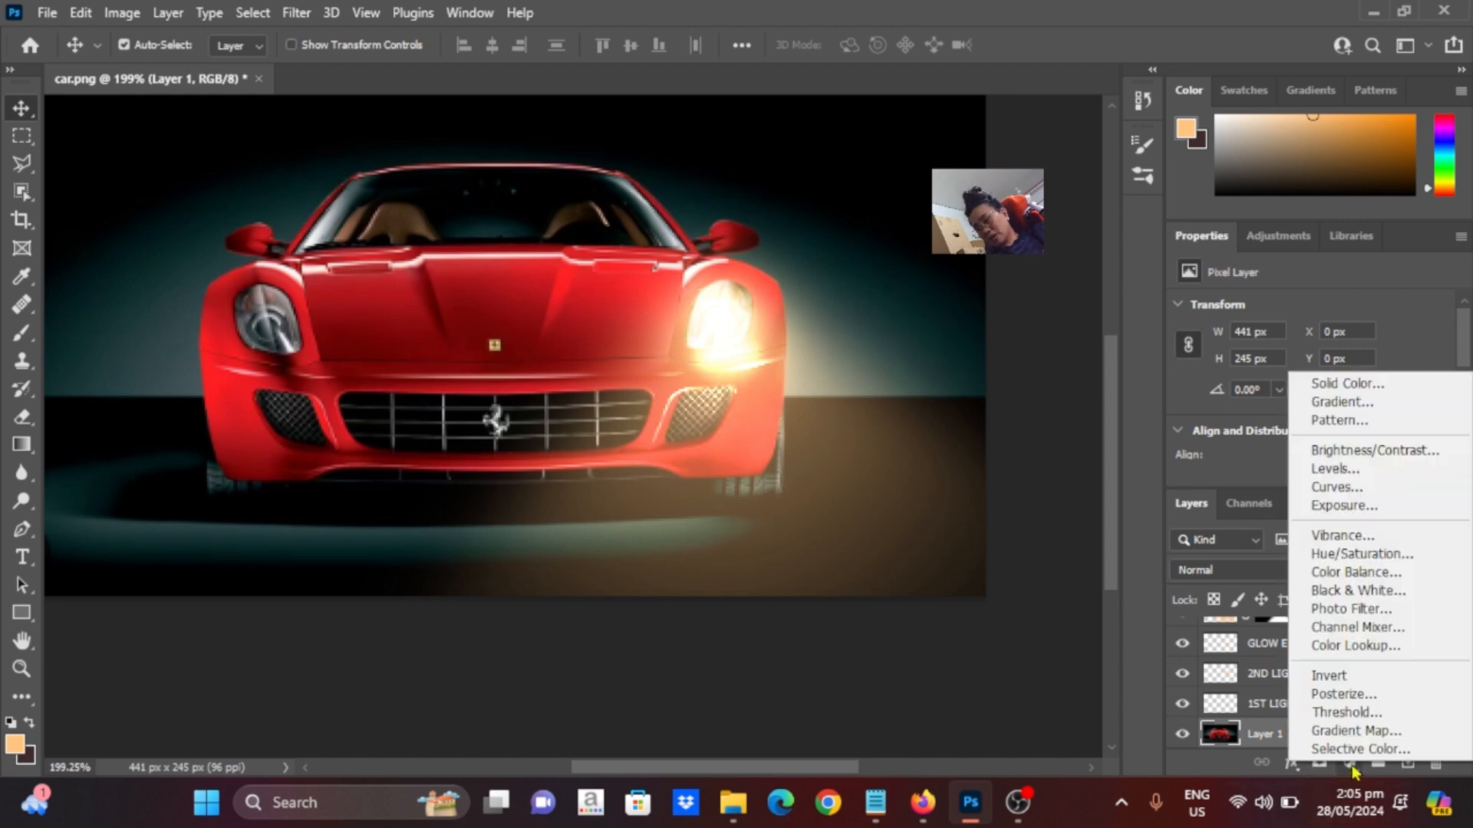
click(1344, 649)
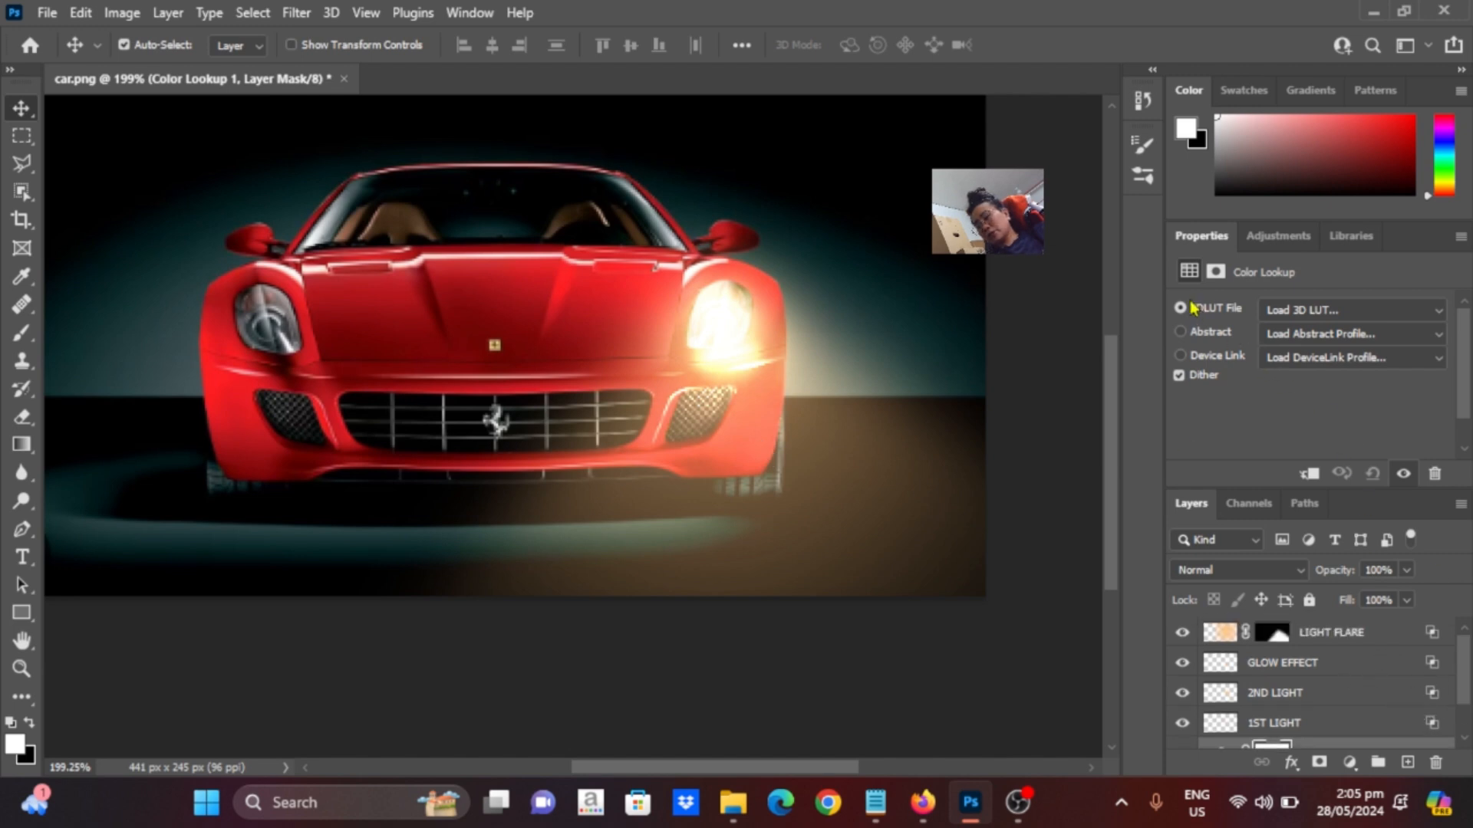
click(1269, 317)
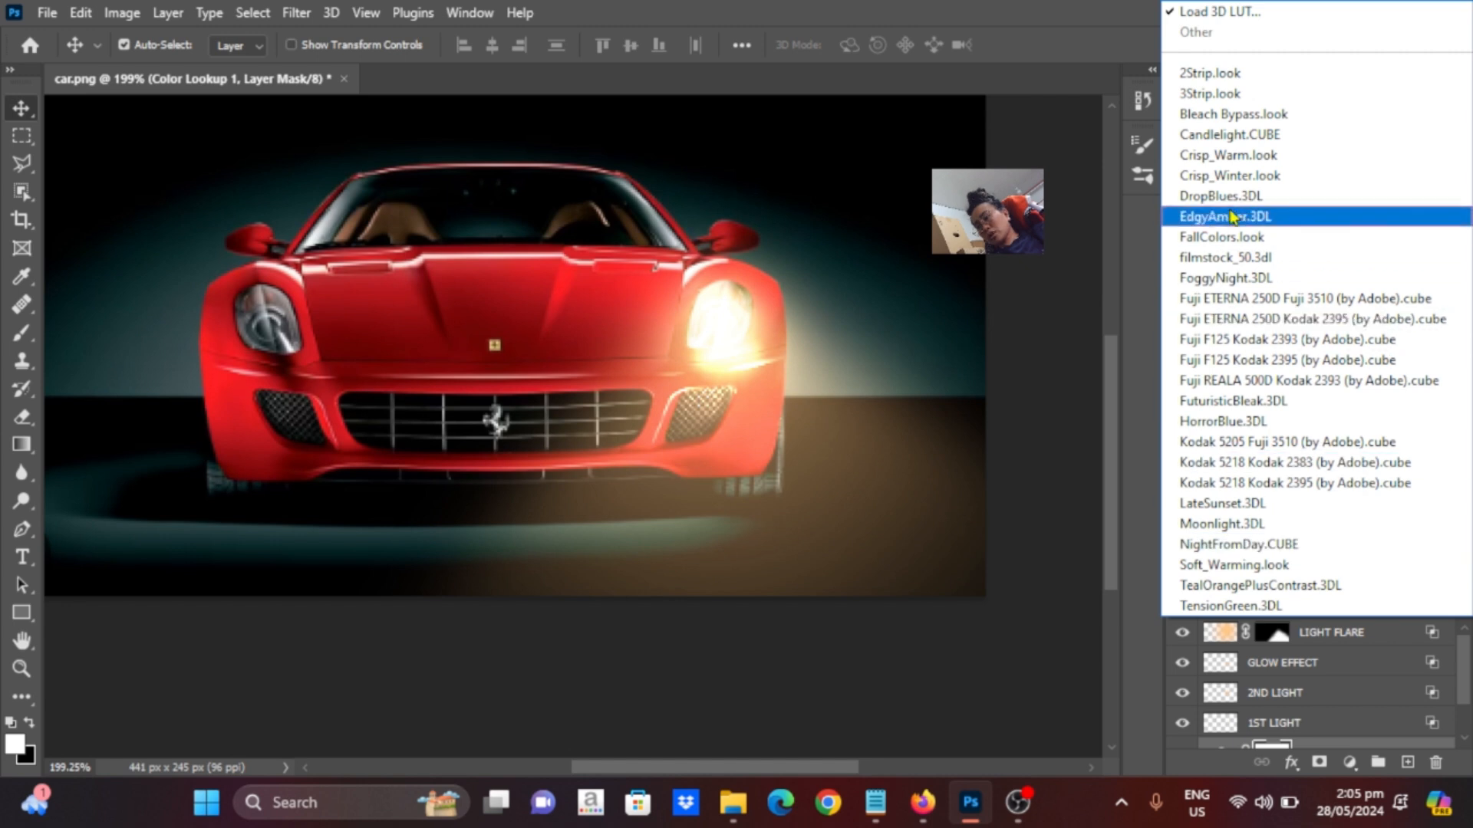
click(1258, 567)
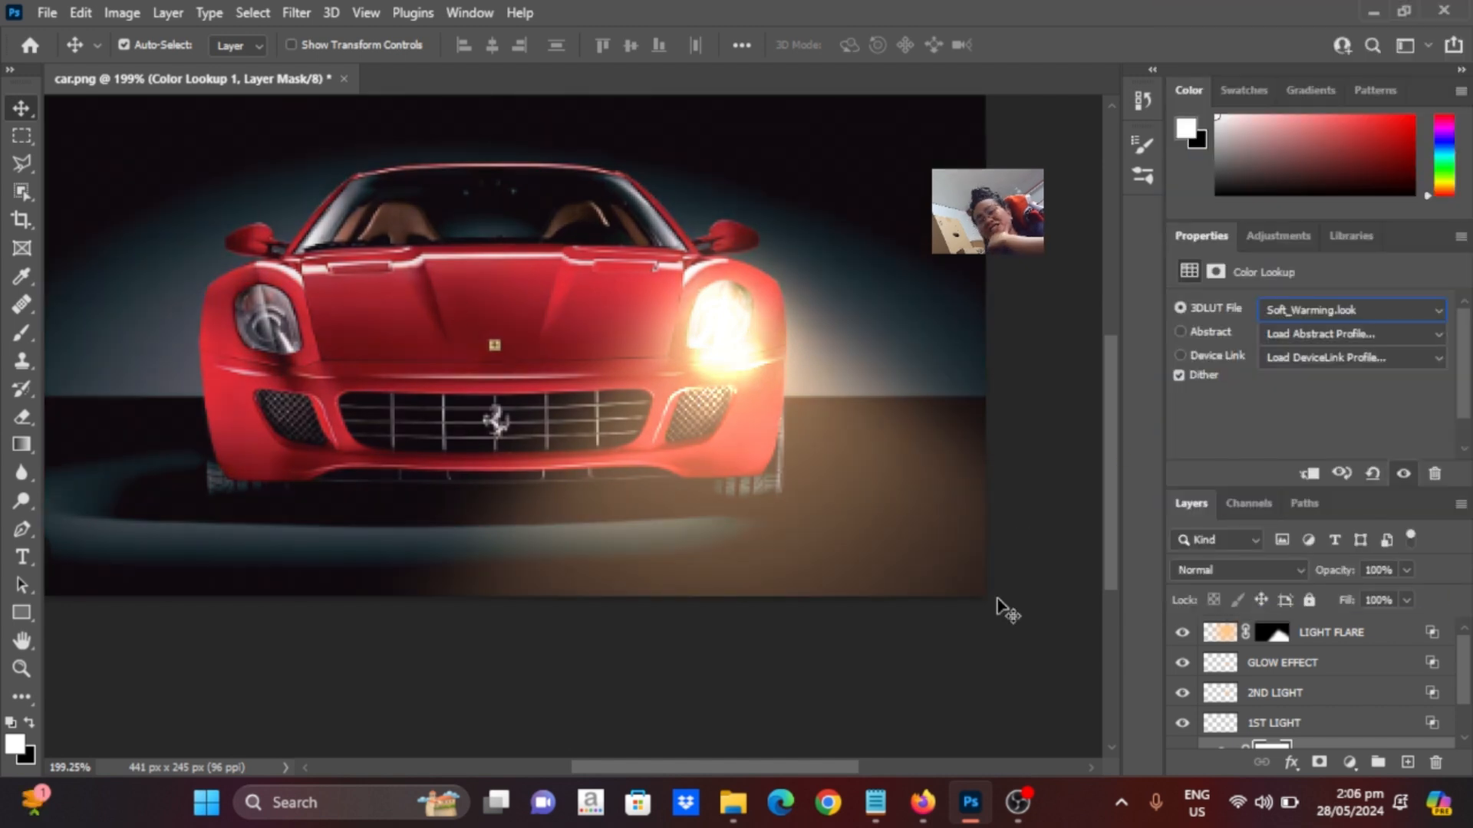